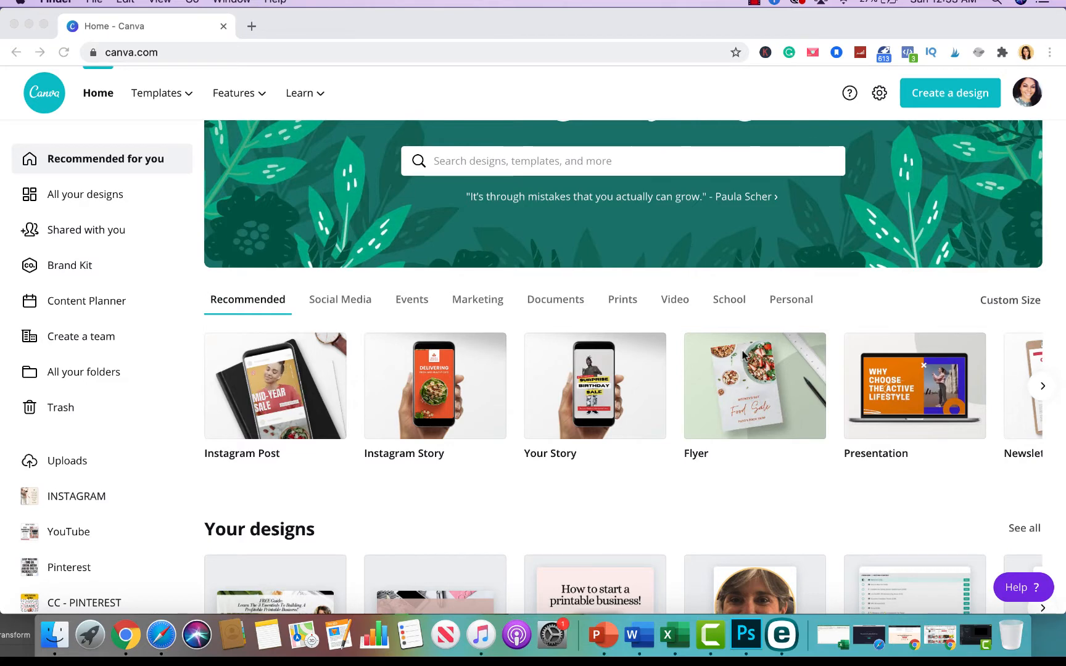
Search the design templates for "real estate posters".
{"action": "scroll", "coordinate": [754, 383], "scroll_direction": "up", "scroll_amount": 3}
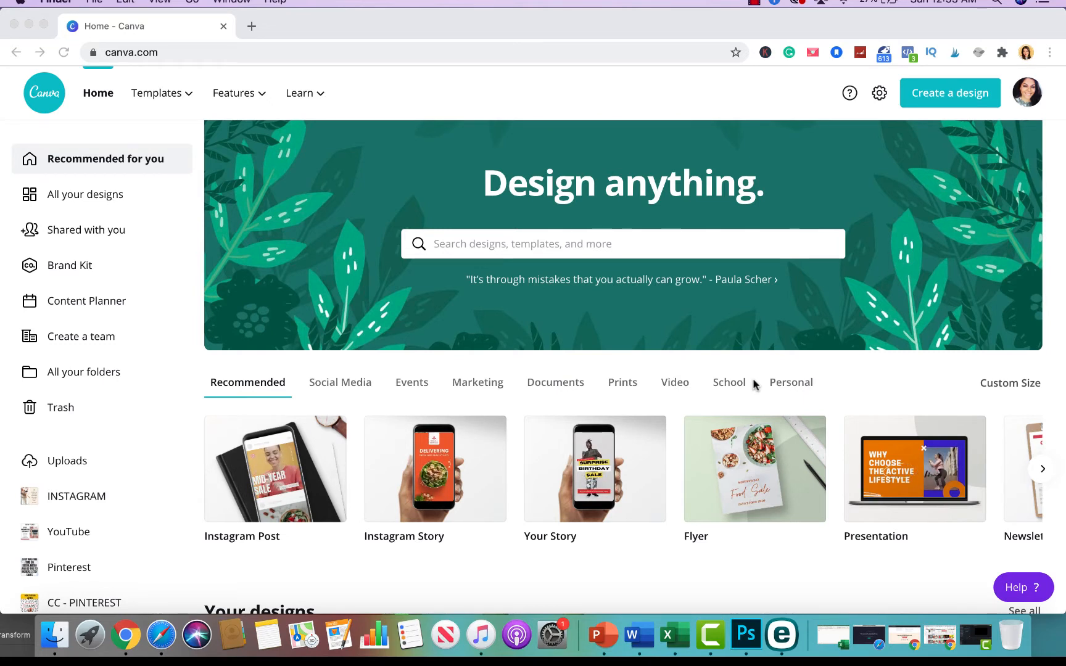
{"action": "left_click", "coordinate": [603, 246]}
{"action": "type", "text": "real es"}
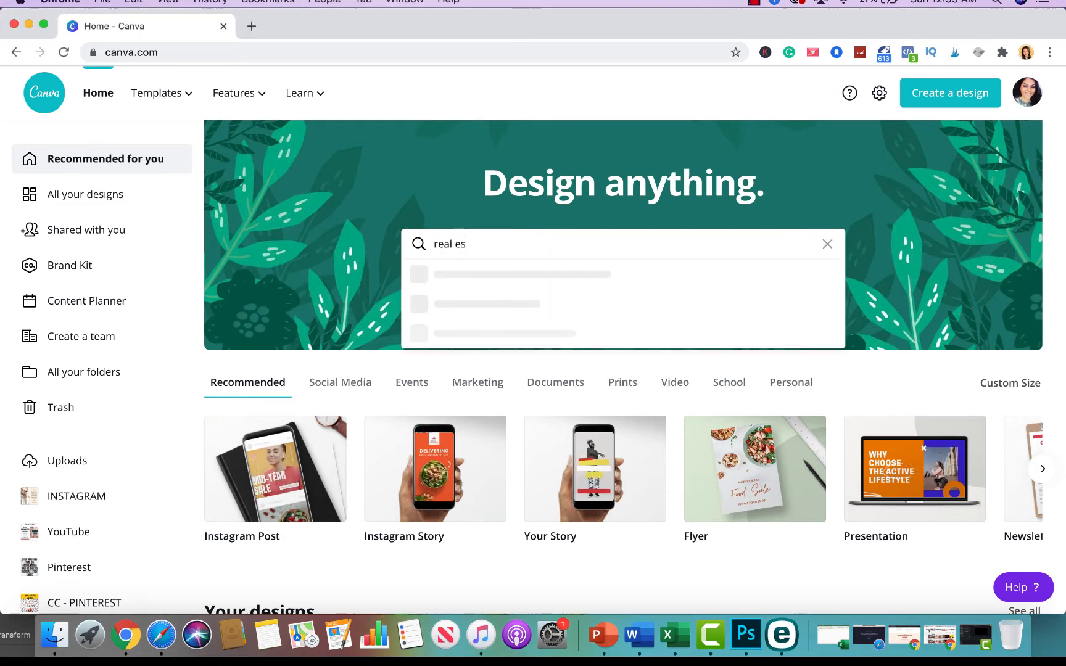
{"action": "type", "text": "tate posters"}
{"action": "key", "text": "Return"}
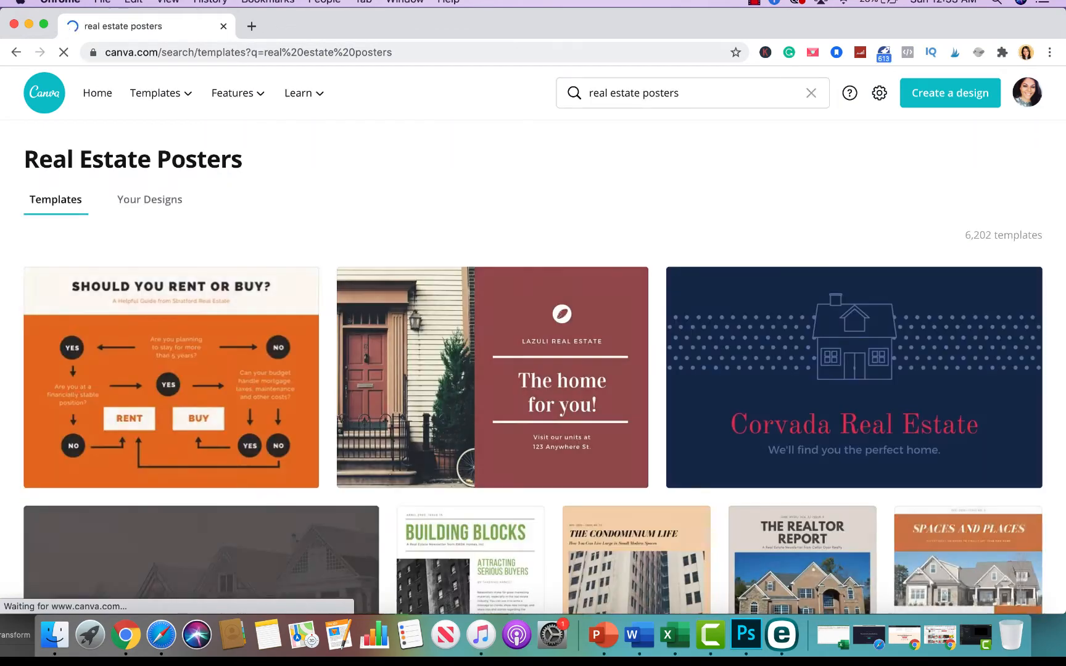
Look through the real estate poster templates for a suitable layout.
{"action": "scroll", "coordinate": [741, 437], "scroll_direction": "down", "scroll_amount": 15}
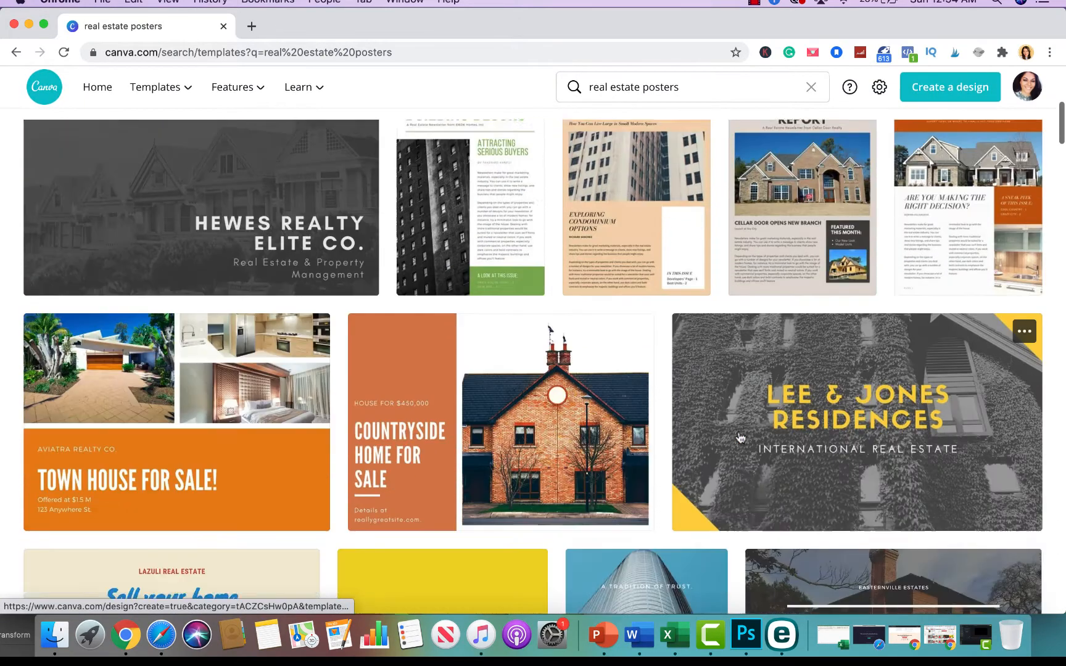
{"action": "scroll", "coordinate": [740, 437], "scroll_direction": "down", "scroll_amount": 8}
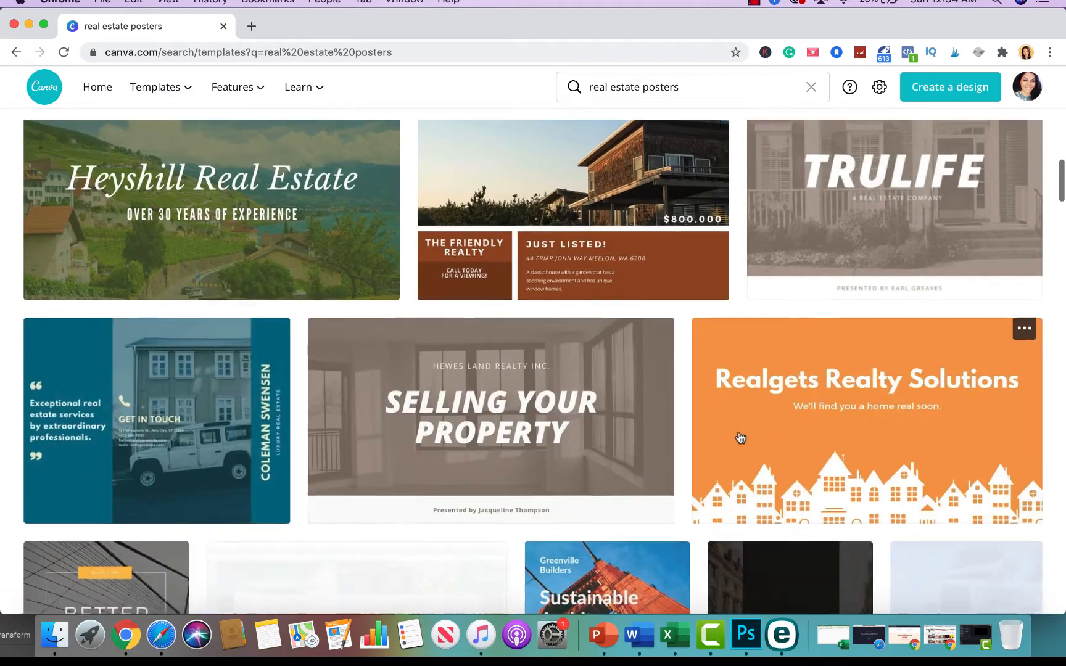
{"action": "scroll", "coordinate": [741, 437], "scroll_direction": "up", "scroll_amount": 4}
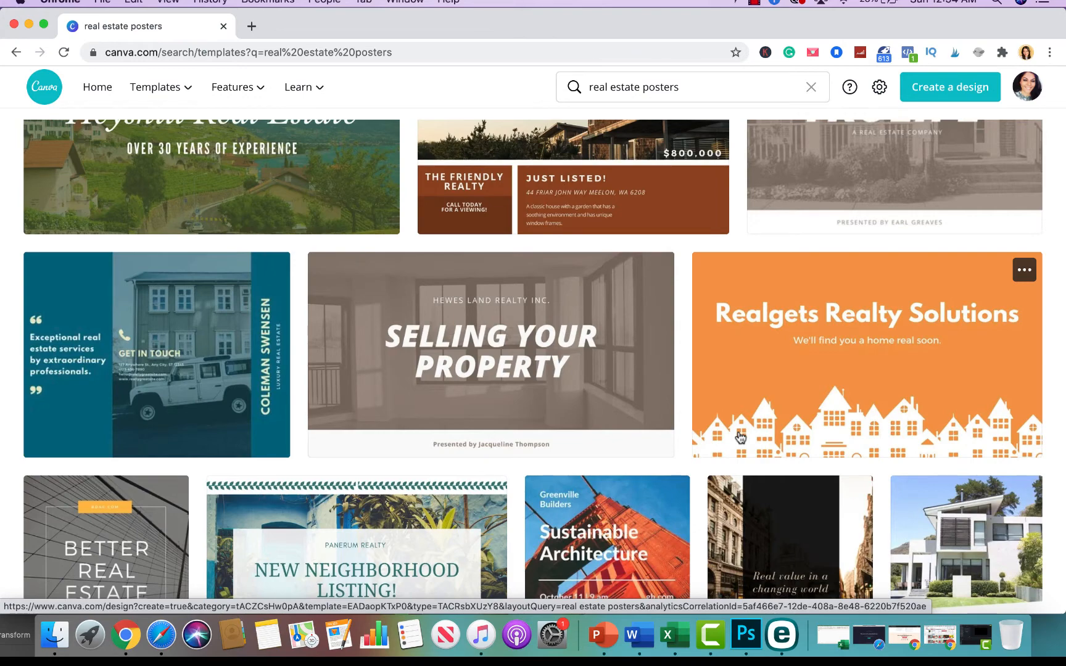
{"action": "scroll", "coordinate": [740, 437], "scroll_direction": "down", "scroll_amount": 5}
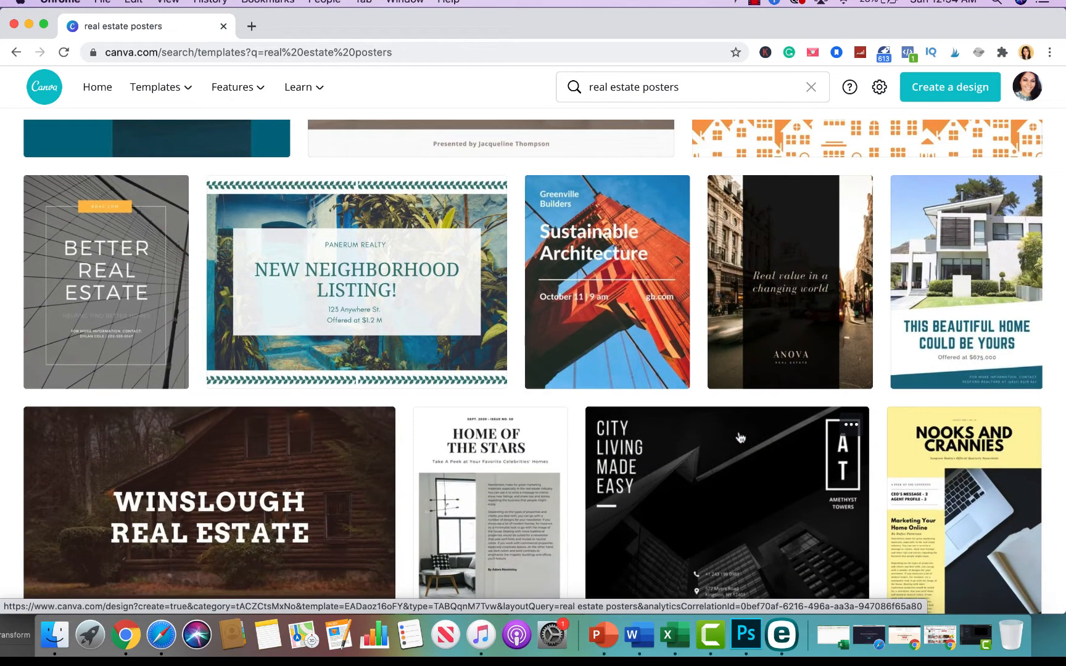
{"action": "scroll", "coordinate": [740, 437], "scroll_direction": "down", "scroll_amount": 9}
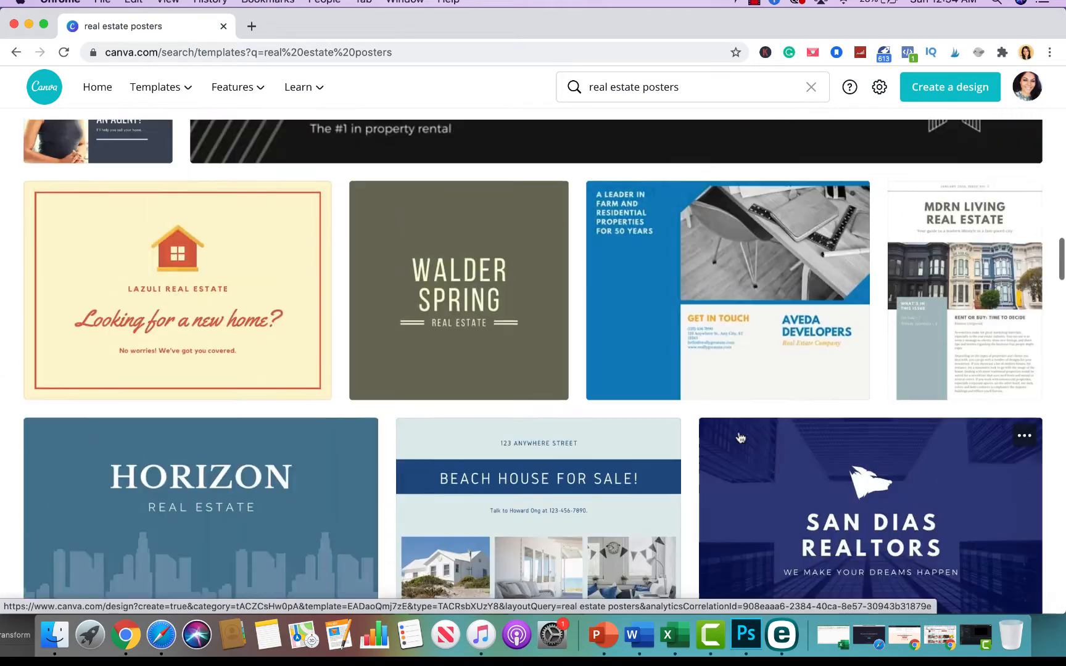
{"action": "scroll", "coordinate": [741, 437], "scroll_direction": "up", "scroll_amount": 5}
{"action": "scroll", "coordinate": [740, 437], "scroll_direction": "down", "scroll_amount": 10}
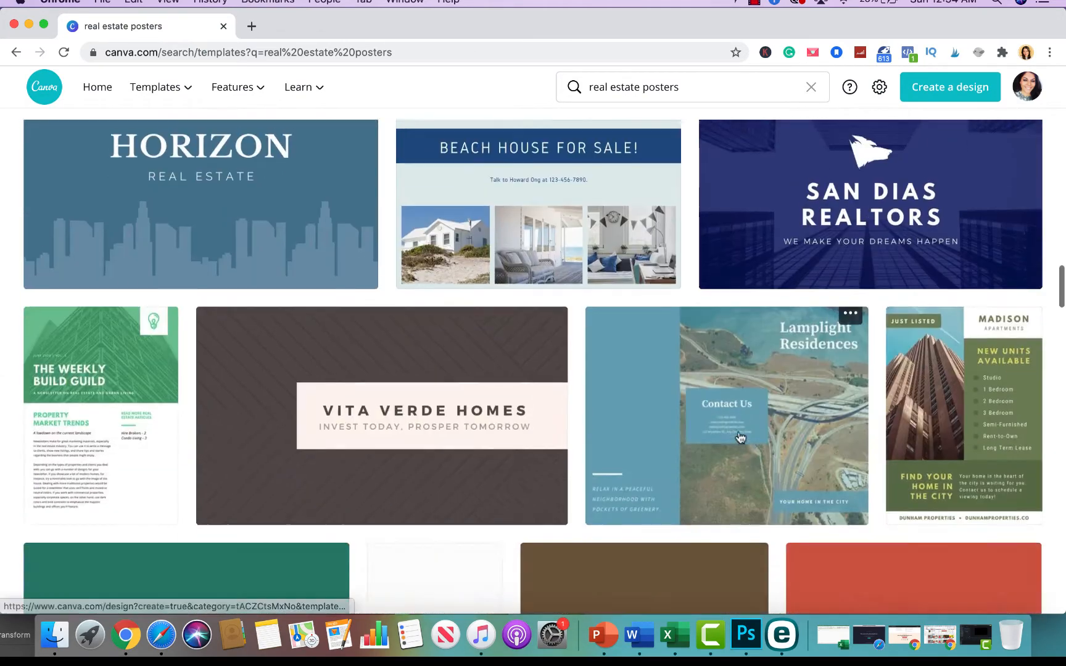
{"action": "scroll", "coordinate": [741, 437], "scroll_direction": "down", "scroll_amount": 10}
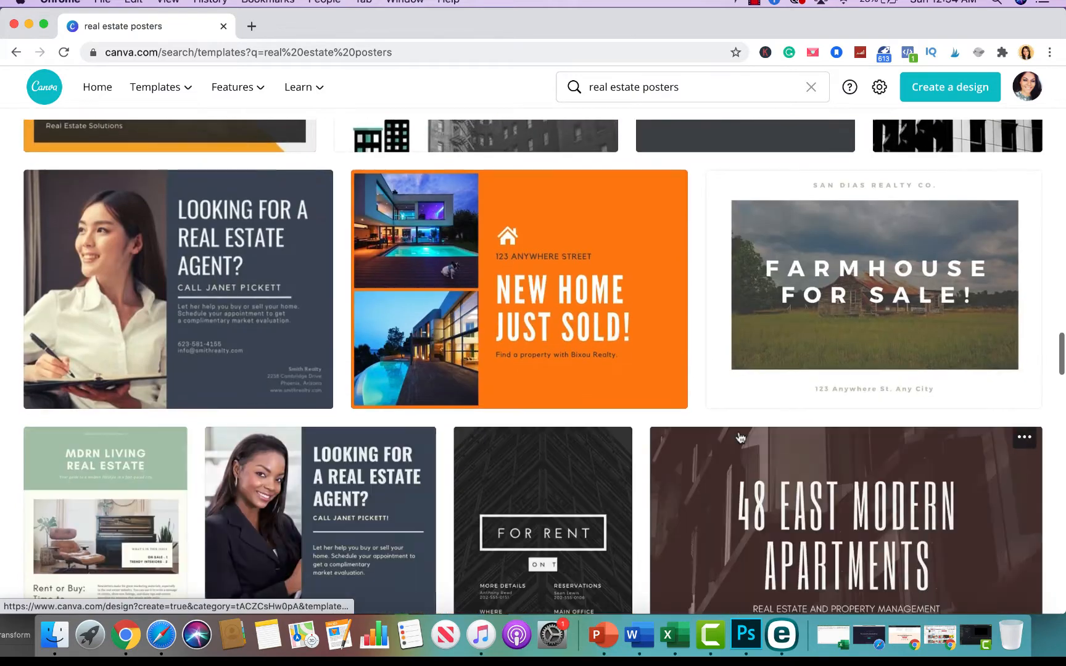
{"action": "scroll", "coordinate": [740, 437], "scroll_direction": "down", "scroll_amount": 5}
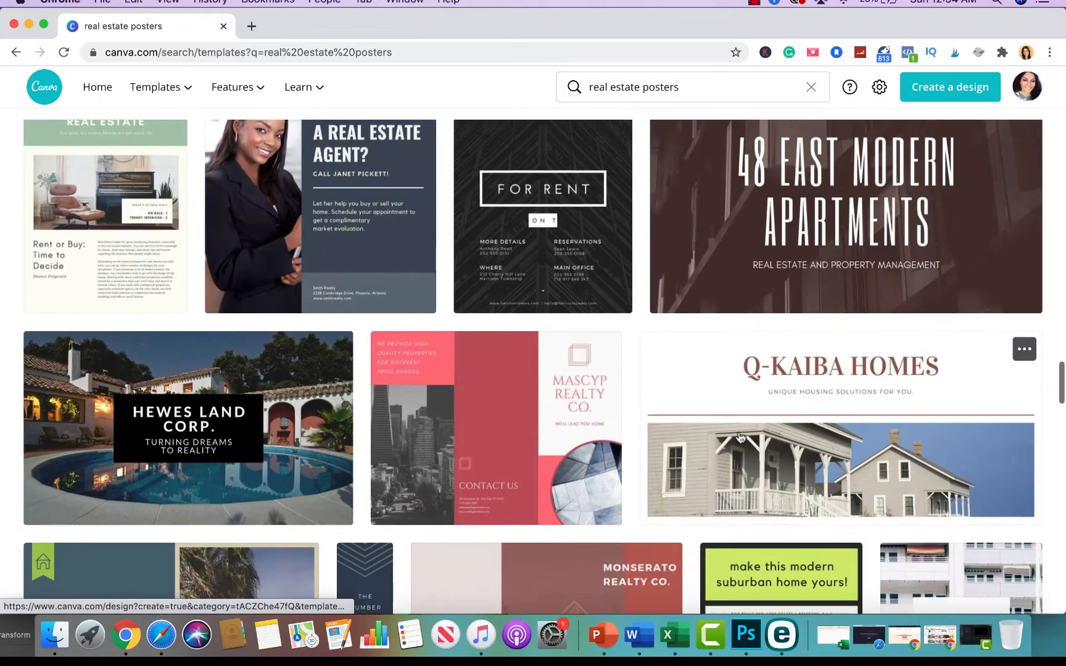
{"action": "scroll", "coordinate": [740, 437], "scroll_direction": "down", "scroll_amount": 3}
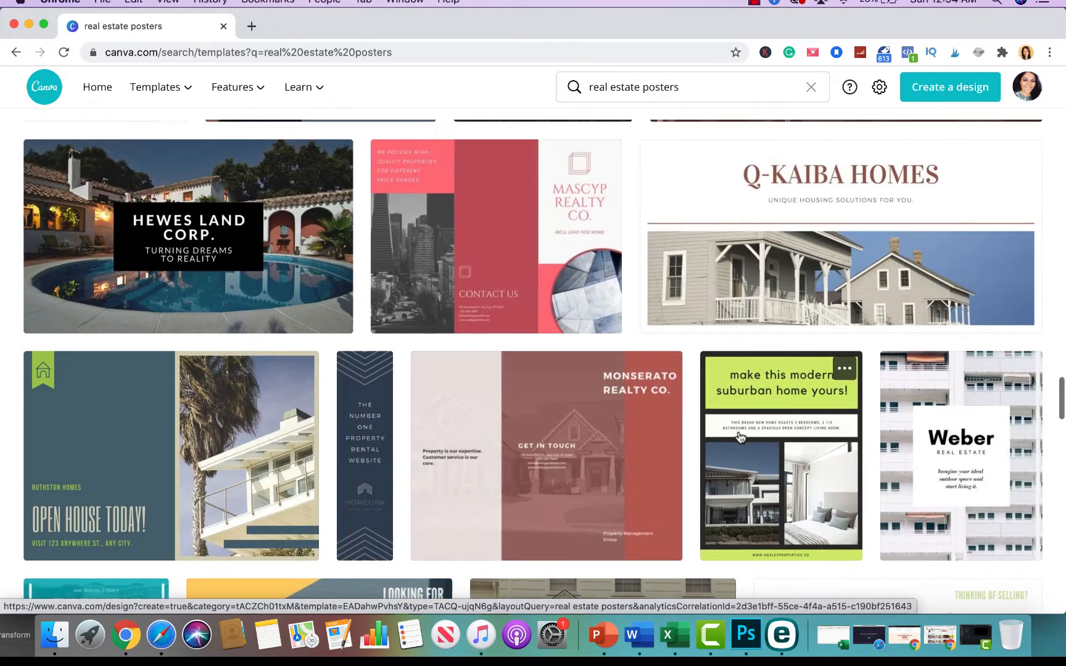
{"action": "scroll", "coordinate": [741, 437], "scroll_direction": "down", "scroll_amount": 15}
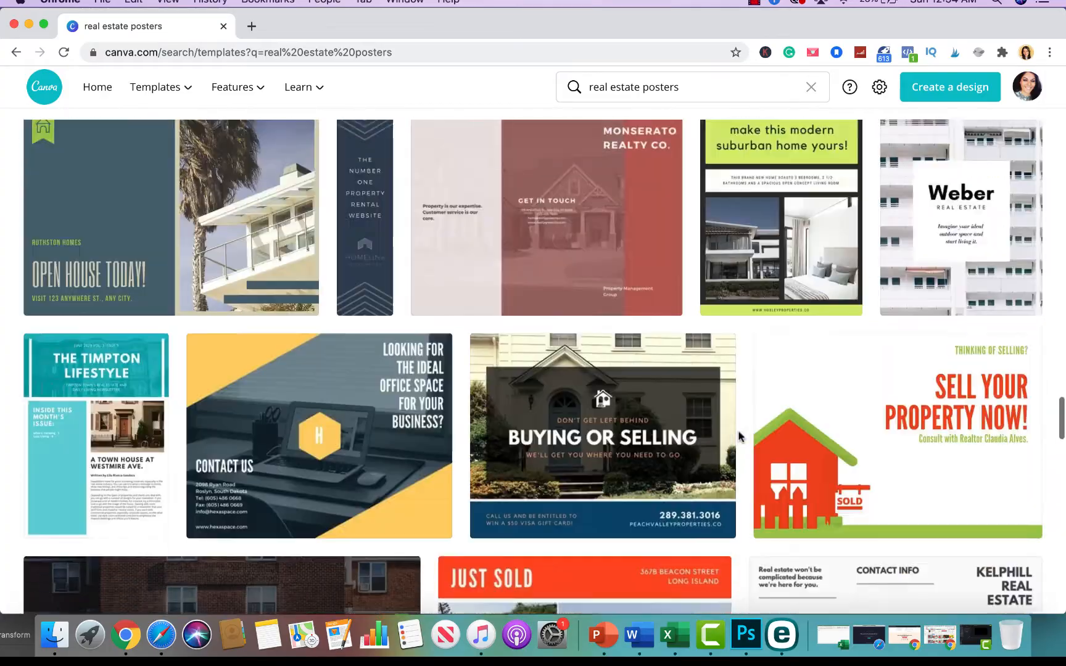
{"action": "scroll", "coordinate": [741, 437], "scroll_direction": "up", "scroll_amount": 10}
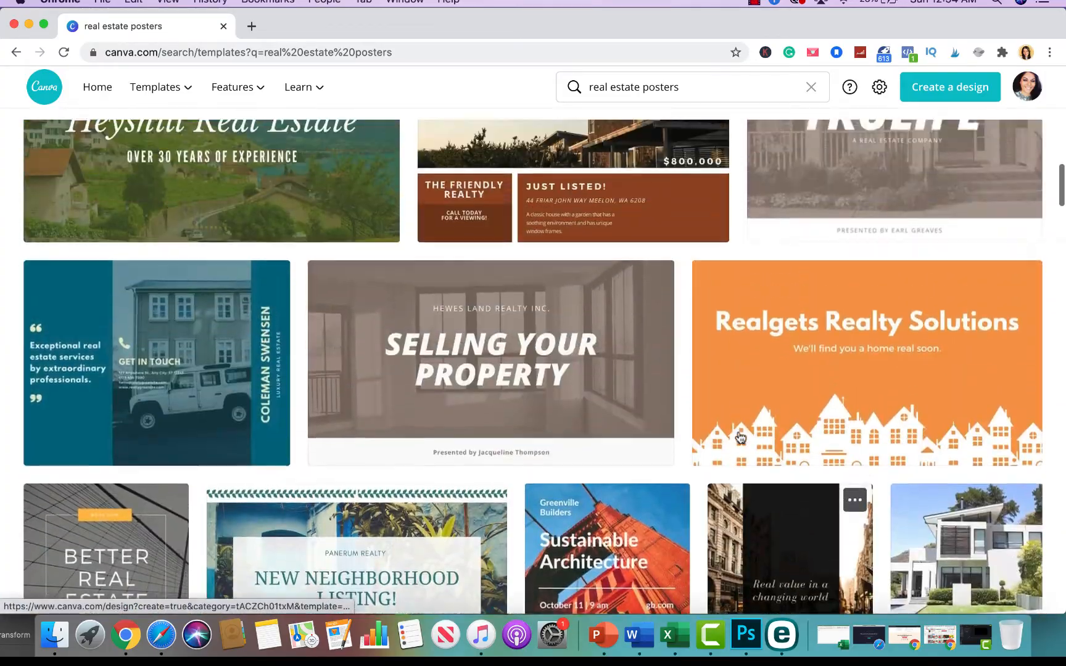
{"action": "scroll", "coordinate": [741, 437], "scroll_direction": "down", "scroll_amount": 3}
{"action": "scroll", "coordinate": [741, 438], "scroll_direction": "down", "scroll_amount": 1}
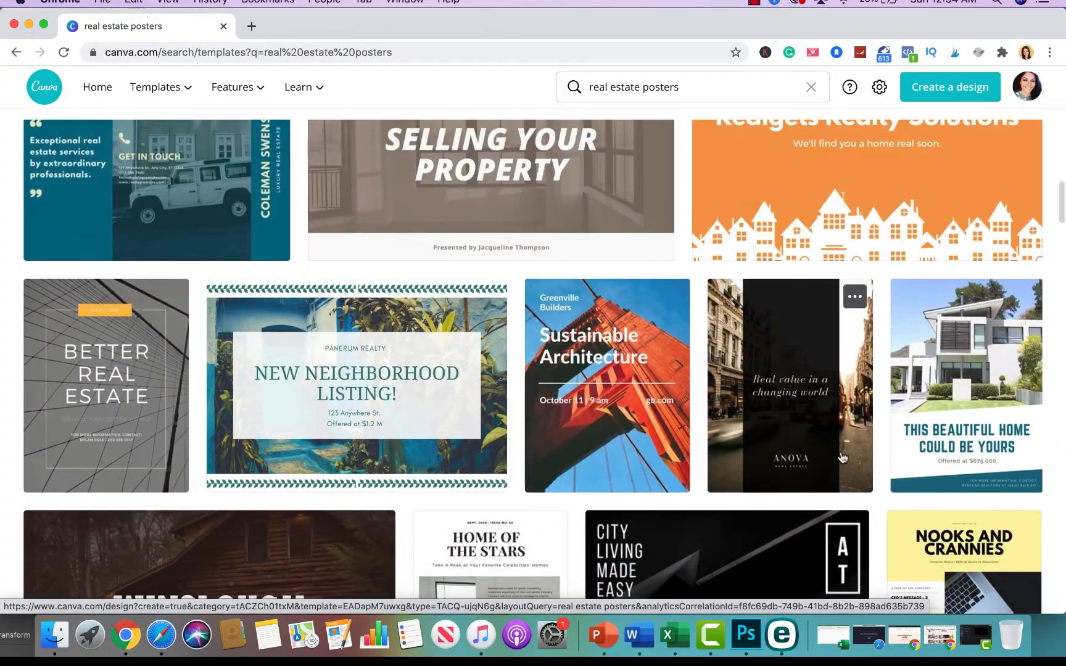
{"action": "scroll", "coordinate": [951, 425], "scroll_direction": "up", "scroll_amount": 15}
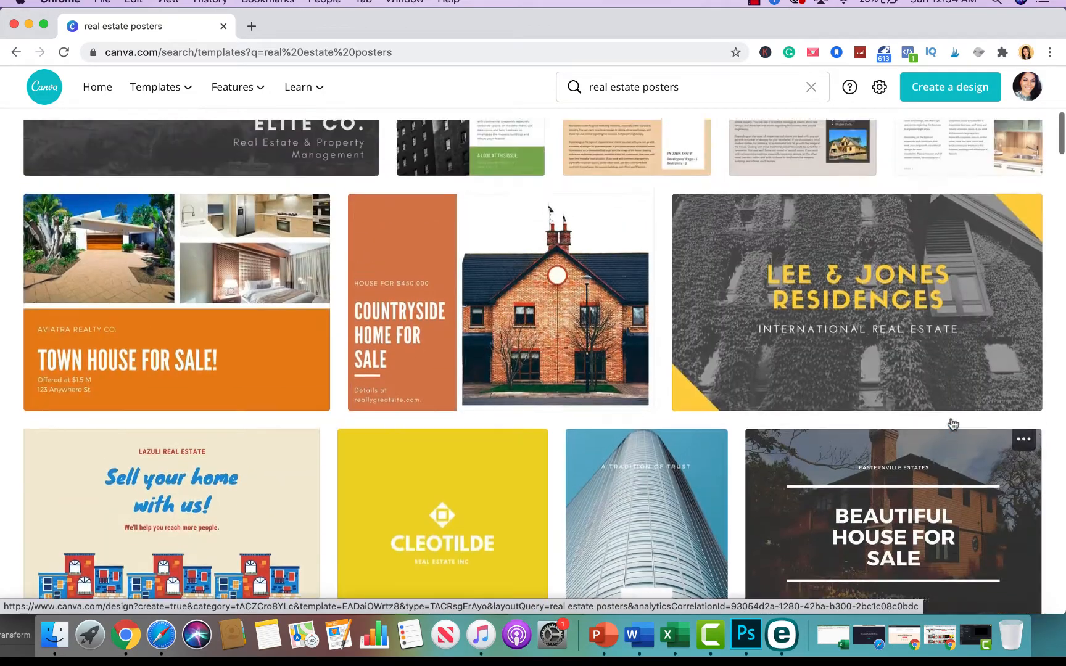
Open the orange and white "Spaces and Places" real estate newsletter template for editing.
{"action": "scroll", "coordinate": [951, 425], "scroll_direction": "down", "scroll_amount": 1}
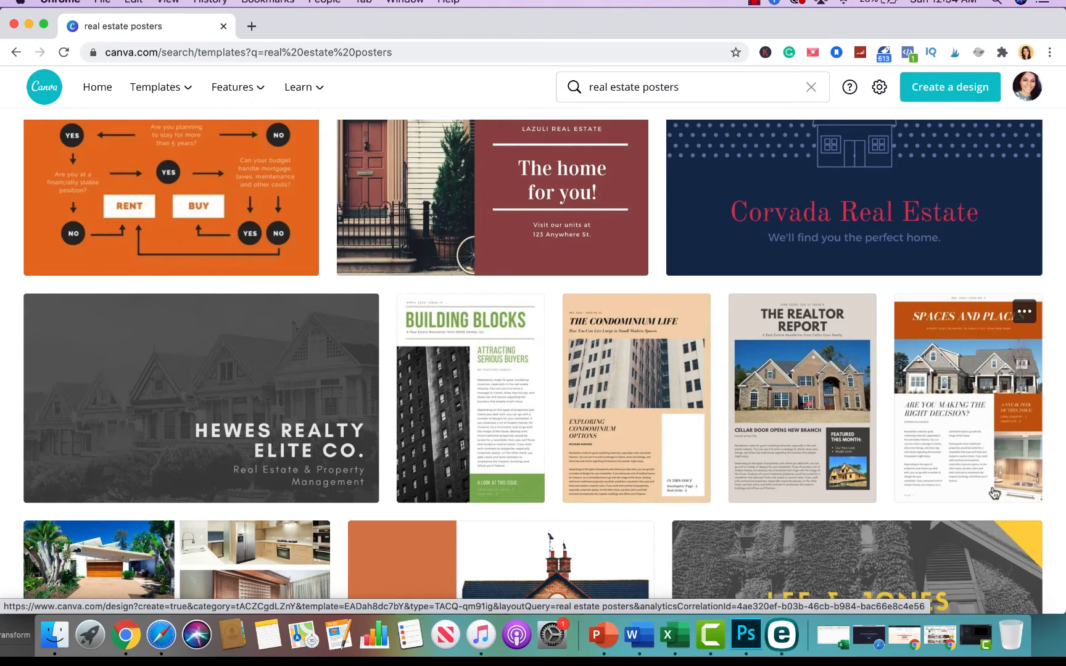
{"action": "scroll", "coordinate": [966, 417], "scroll_direction": "down", "scroll_amount": 5}
{"action": "scroll", "coordinate": [966, 417], "scroll_direction": "up", "scroll_amount": 6}
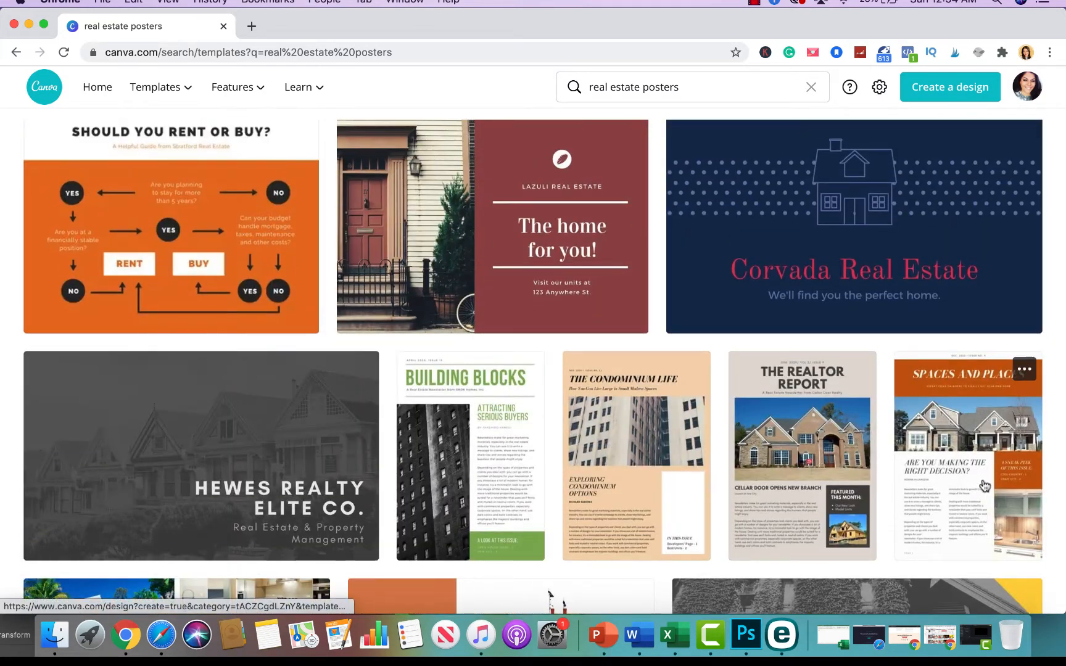
{"action": "left_click", "coordinate": [944, 417]}
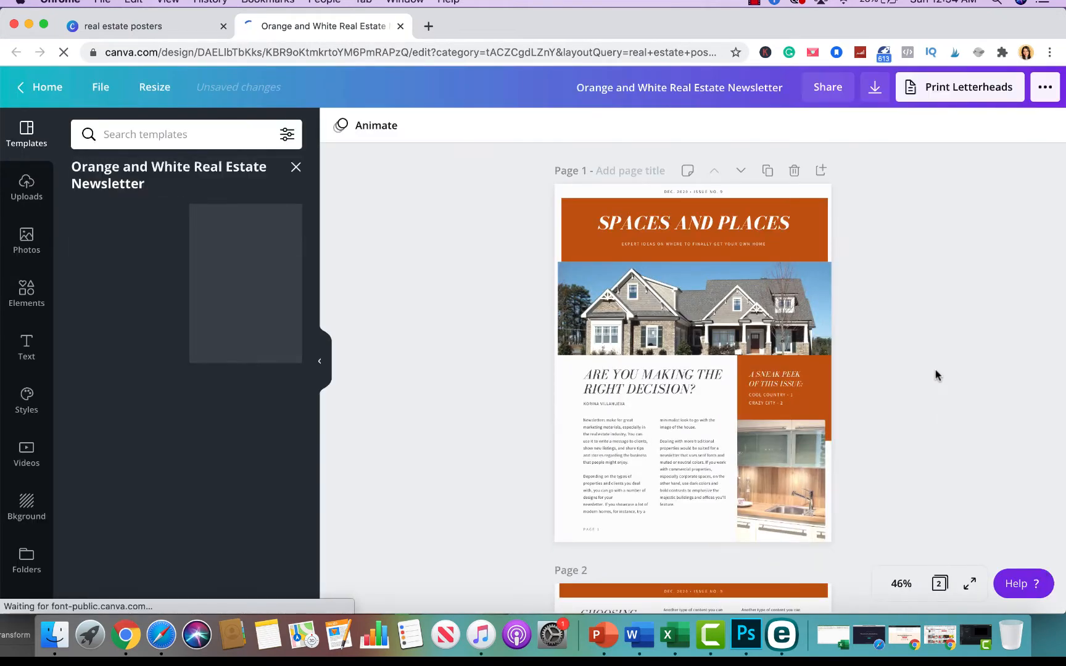
Review both pages of the newsletter and duplicate page 2.
{"action": "scroll", "coordinate": [935, 381], "scroll_direction": "down", "scroll_amount": 7}
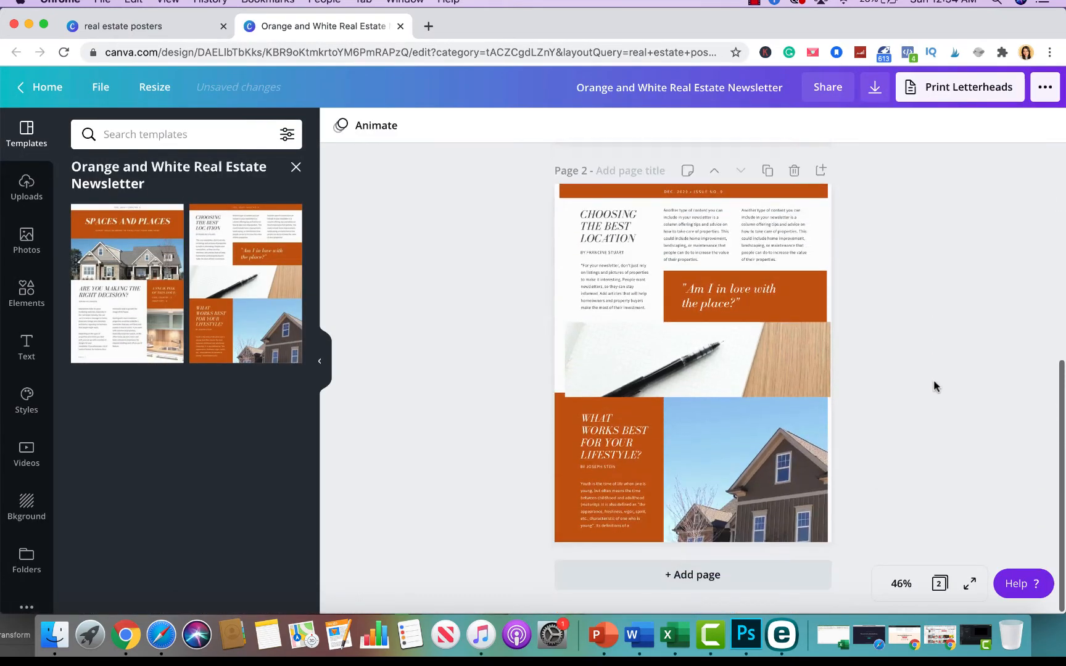
{"action": "scroll", "coordinate": [934, 380], "scroll_direction": "up", "scroll_amount": 7}
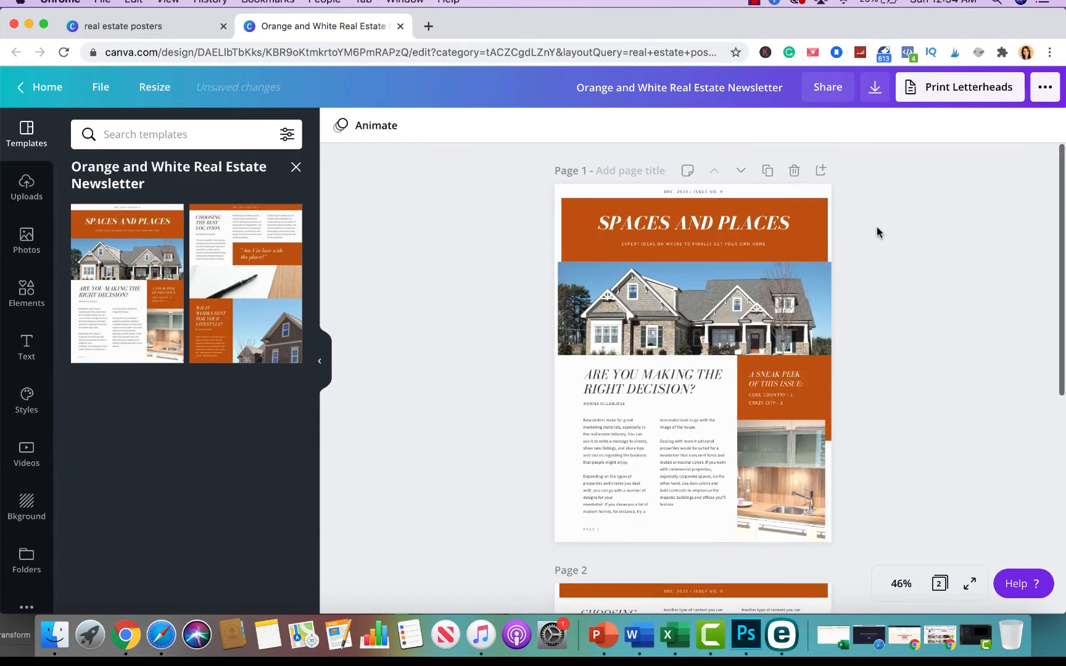
{"action": "scroll", "coordinate": [858, 351], "scroll_direction": "down", "scroll_amount": 6}
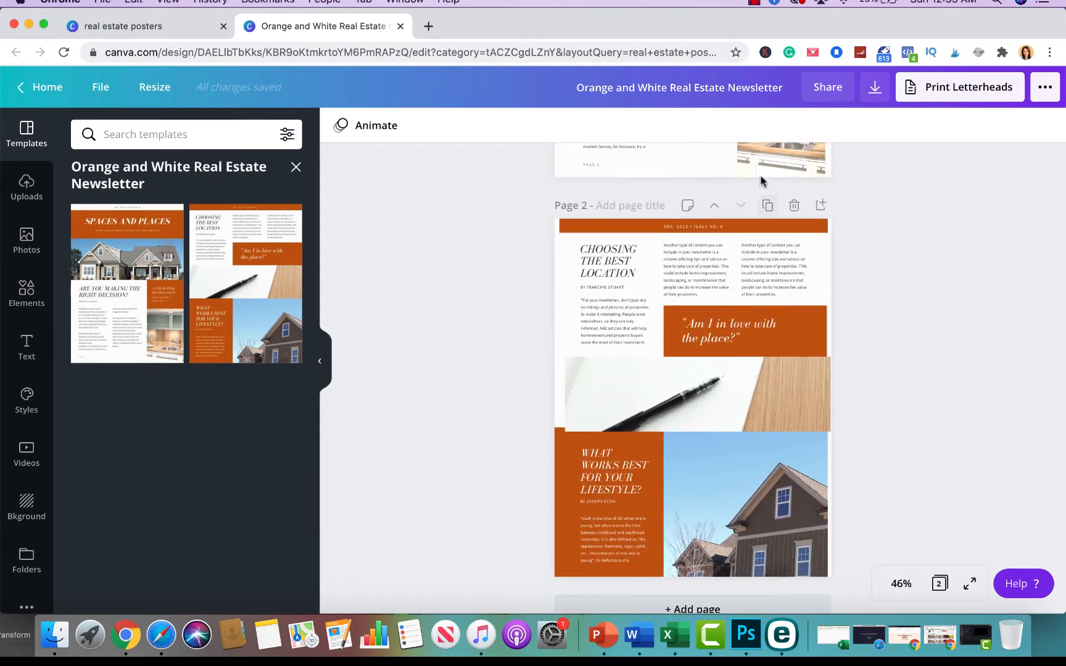
{"action": "left_click", "coordinate": [768, 206]}
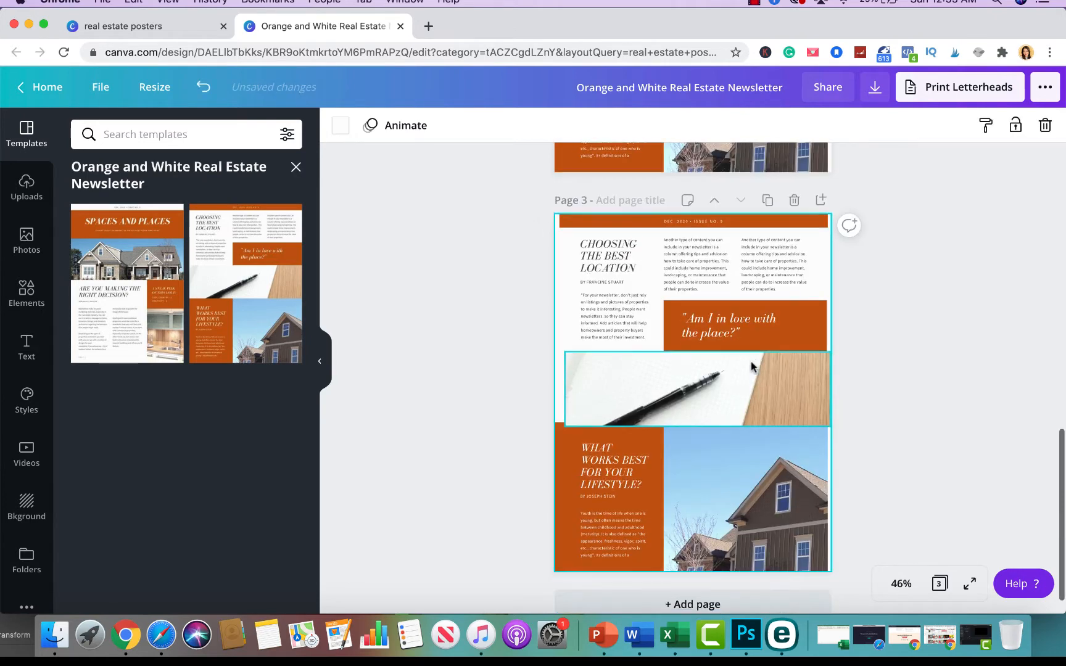
{"action": "scroll", "coordinate": [750, 362], "scroll_direction": "up", "scroll_amount": 5}
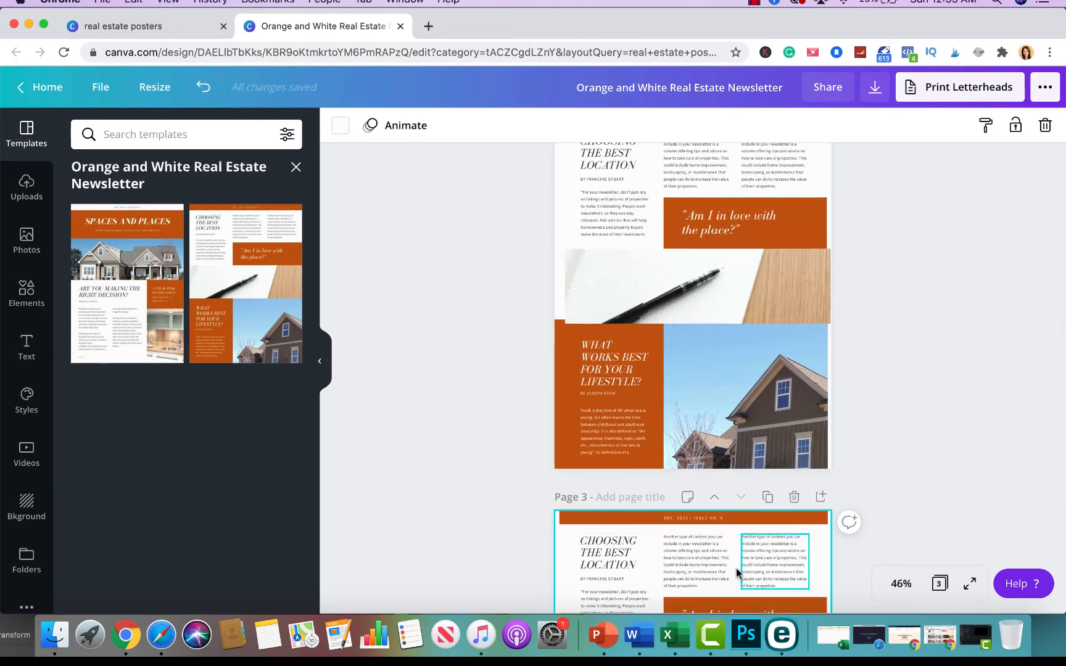
{"action": "scroll", "coordinate": [589, 454], "scroll_direction": "down", "scroll_amount": 2}
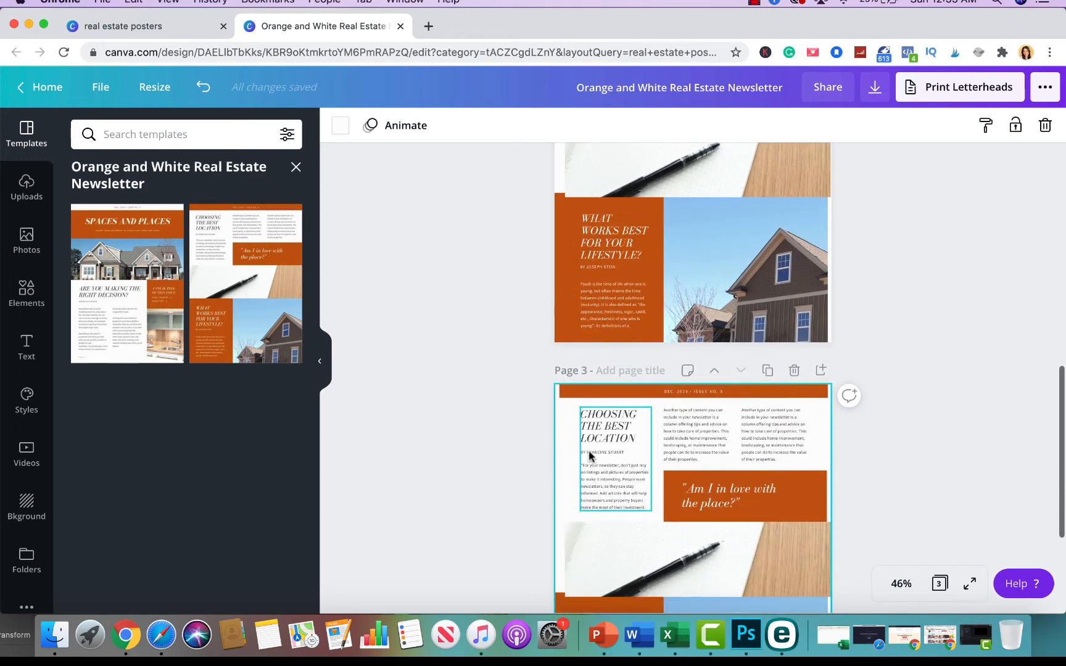
{"action": "scroll", "coordinate": [717, 507], "scroll_direction": "down", "scroll_amount": 3}
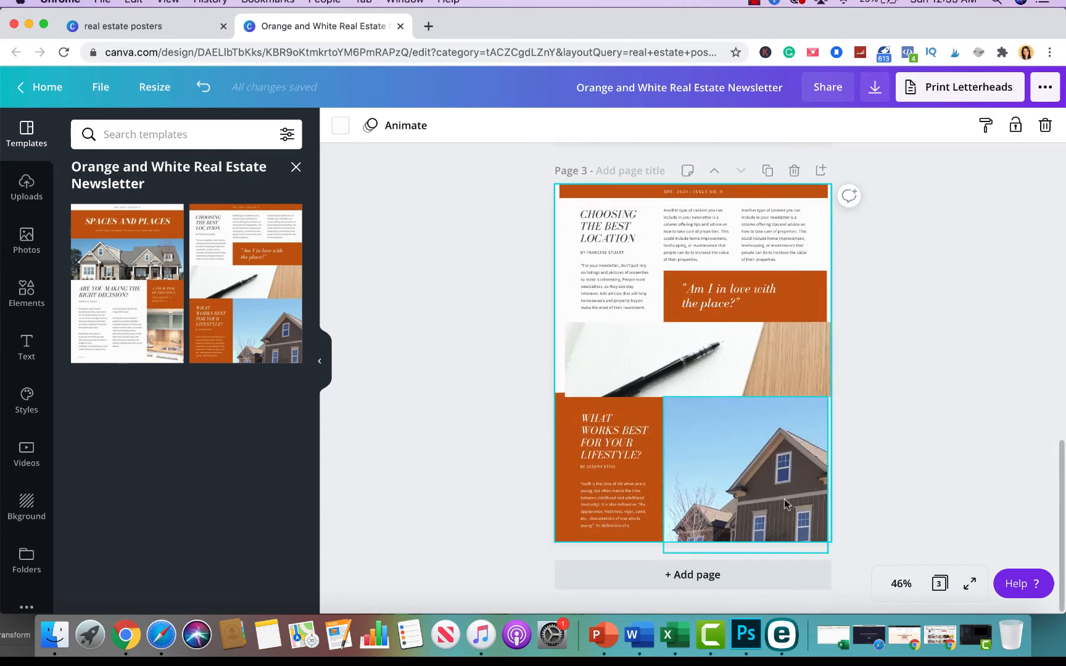
Search the stock photo library for "house".
{"action": "scroll", "coordinate": [785, 501], "scroll_direction": "up", "scroll_amount": 4}
{"action": "scroll", "coordinate": [785, 503], "scroll_direction": "up", "scroll_amount": 8}
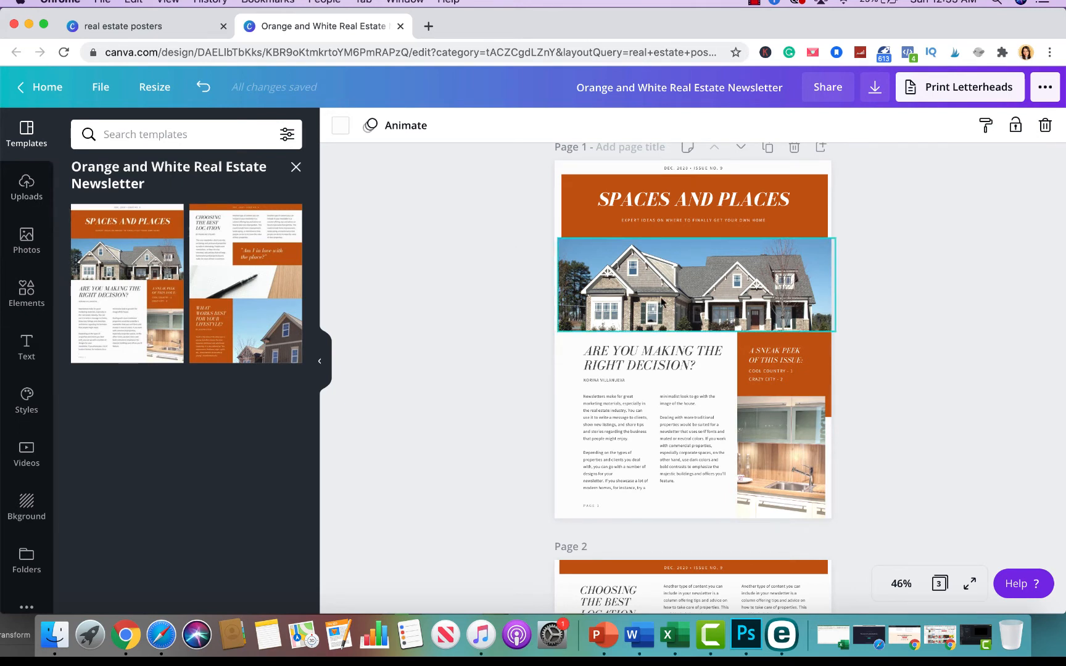
{"action": "left_click", "coordinate": [27, 191]}
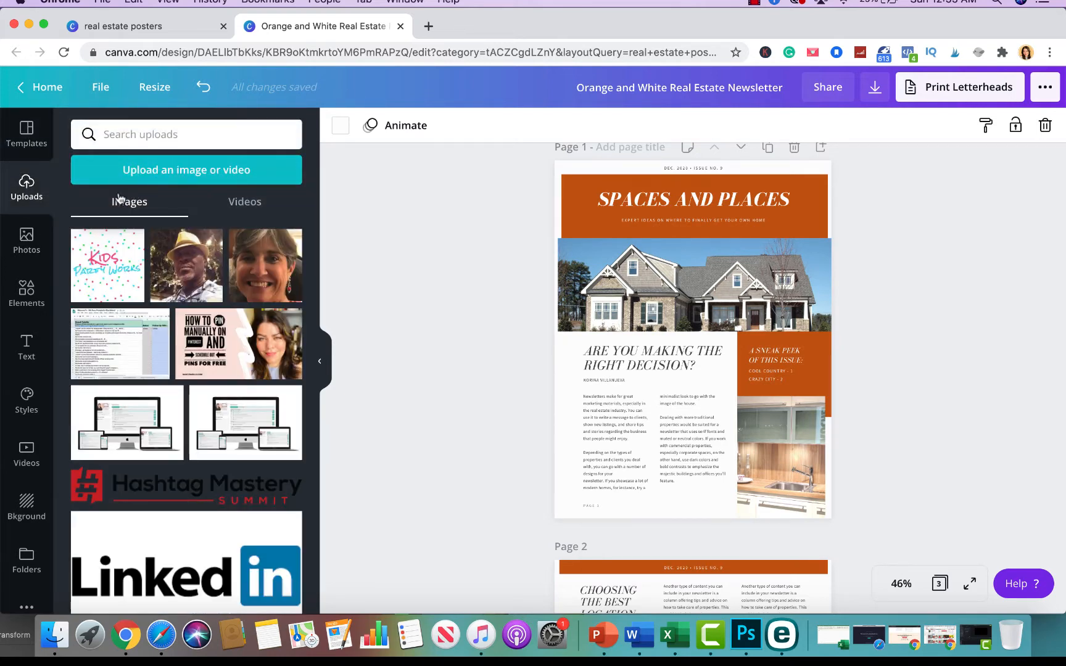
{"action": "left_click", "coordinate": [26, 240]}
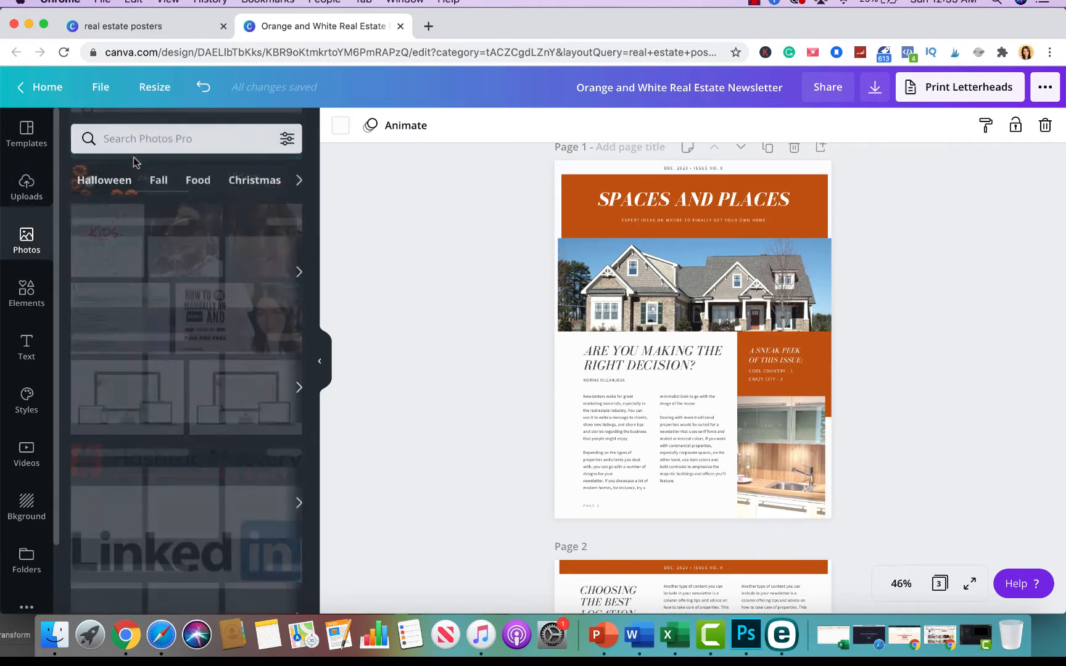
{"action": "left_click", "coordinate": [134, 138]}
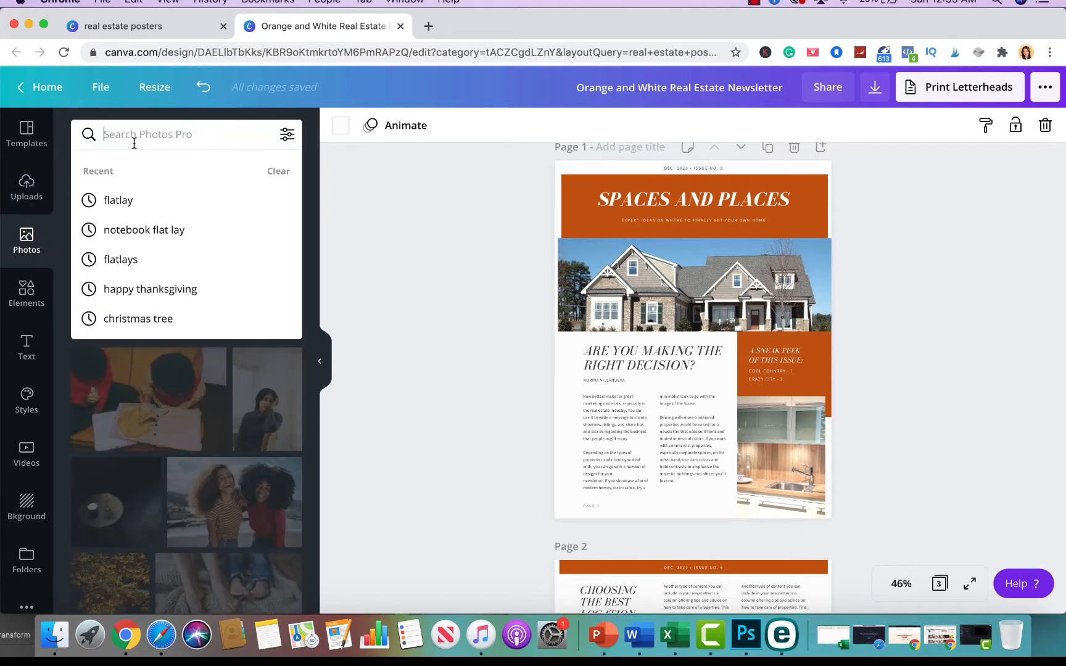
{"action": "type", "text": "house"}
{"action": "key", "text": "Return"}
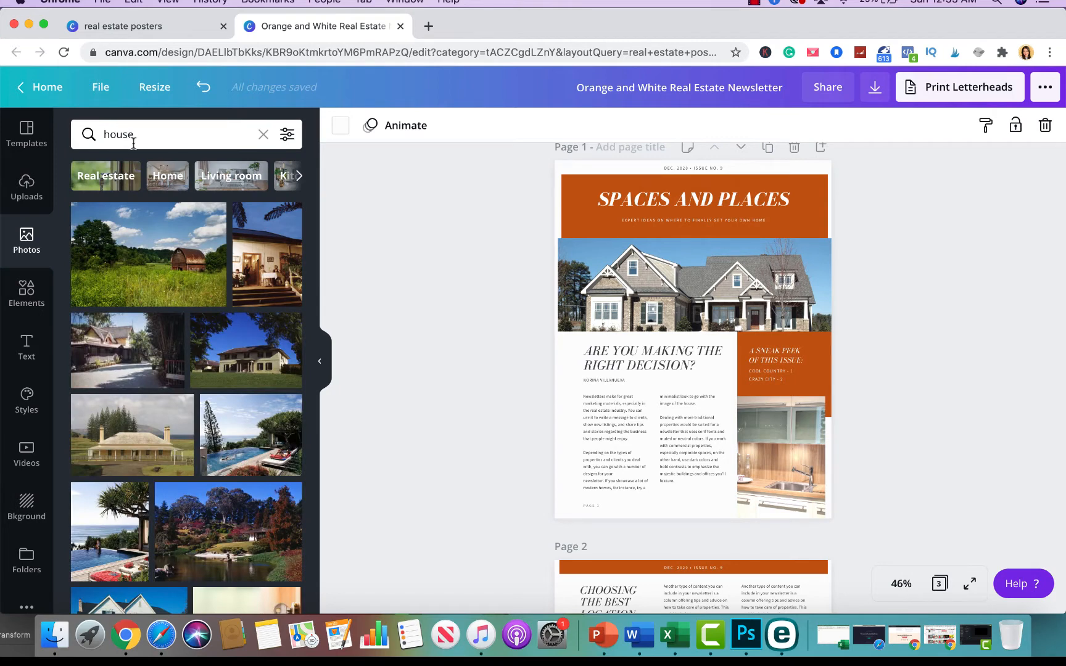
Replace the wide house photo under the page 1 title with the free photo of a modern flat-roofed house with a pool.
{"action": "scroll", "coordinate": [170, 419], "scroll_direction": "down", "scroll_amount": 5}
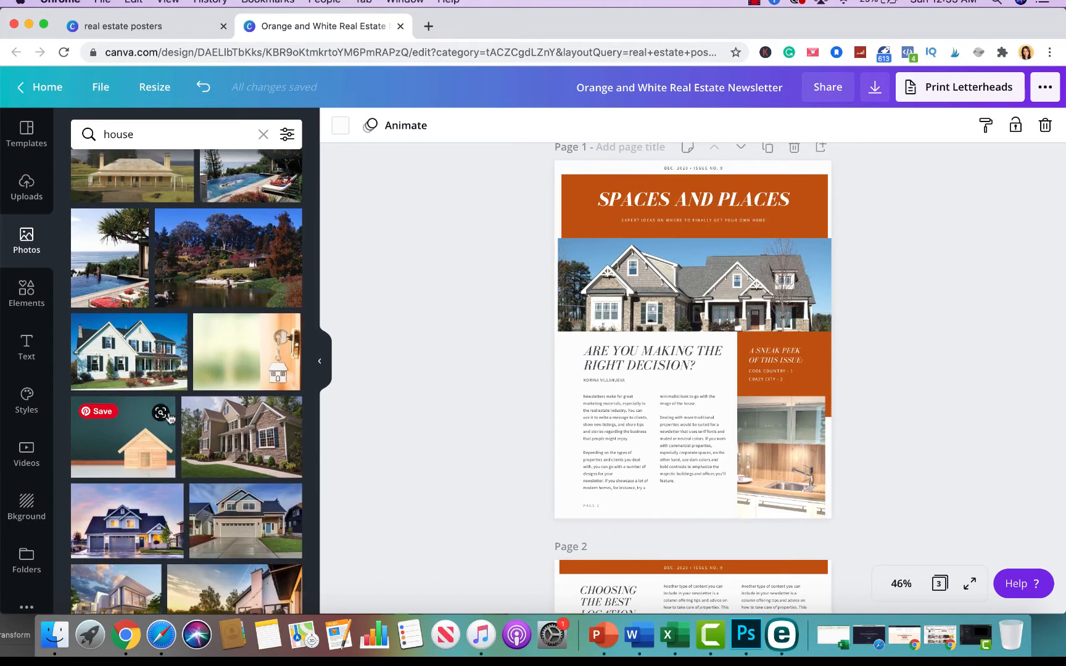
{"action": "scroll", "coordinate": [271, 457], "scroll_direction": "down", "scroll_amount": 6}
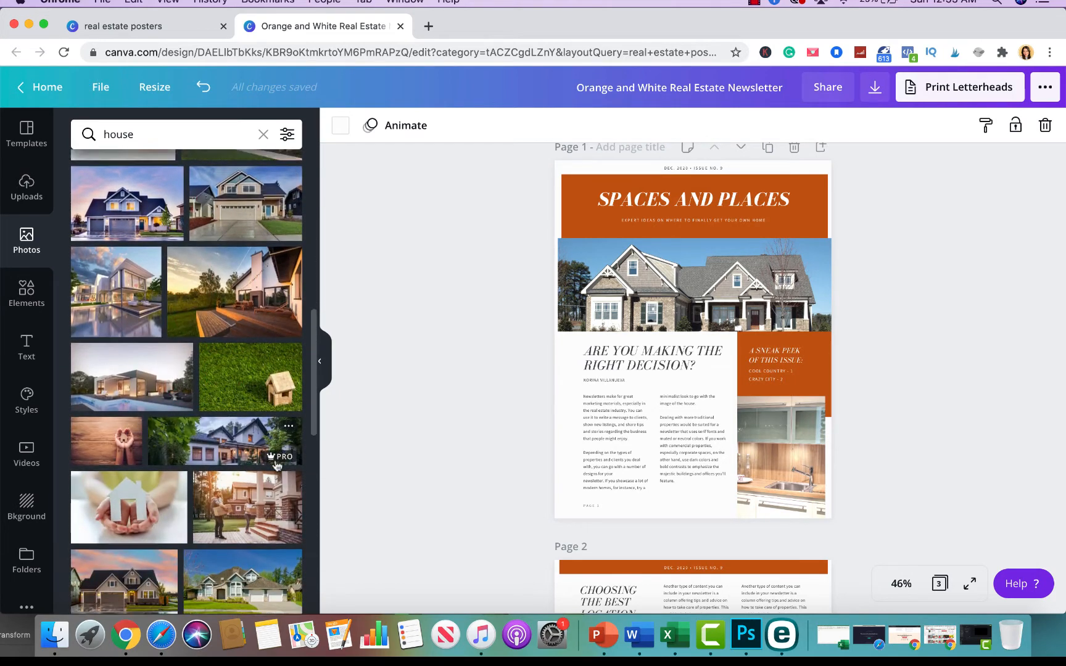
{"action": "scroll", "coordinate": [275, 466], "scroll_direction": "down", "scroll_amount": 2}
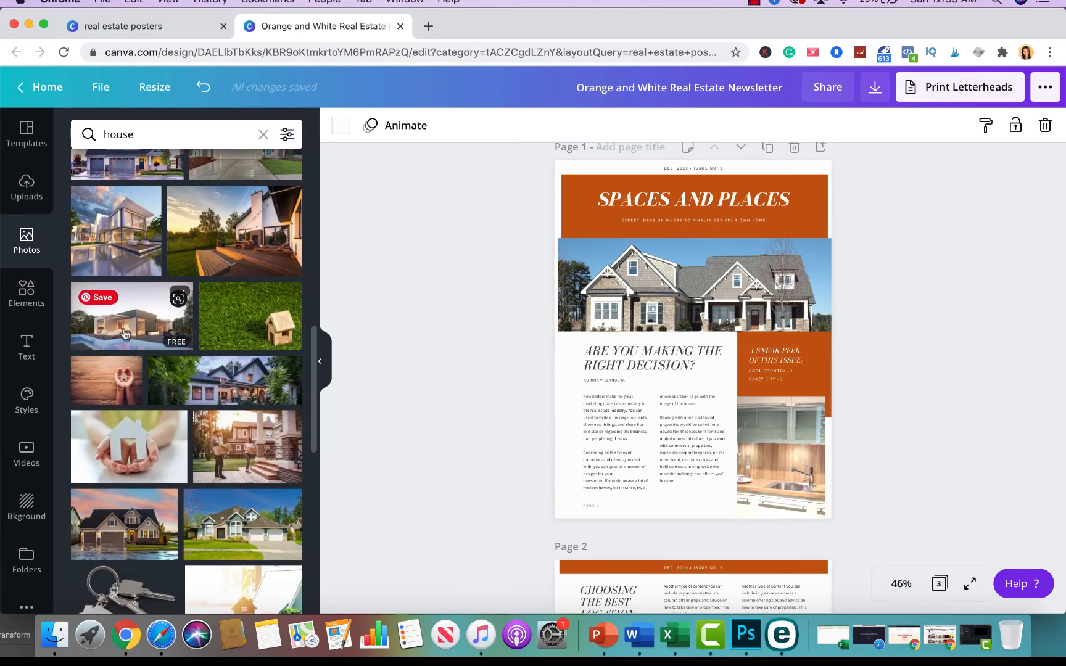
{"action": "left_click_drag", "start_coordinate": [122, 327], "coordinate": [583, 287]}
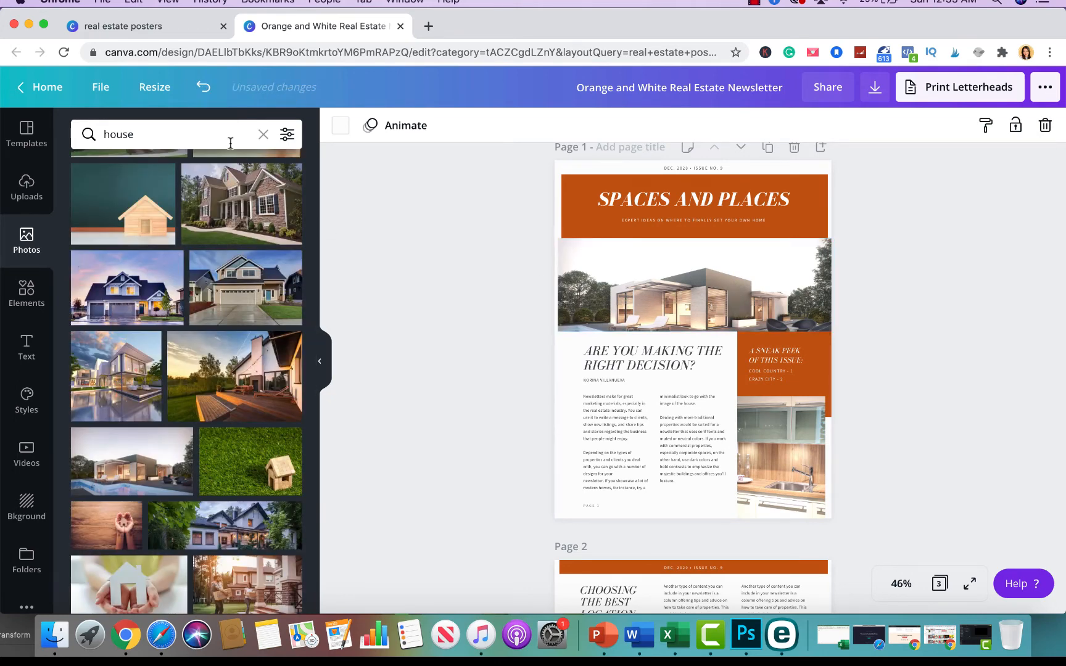
Search the stock photo library for "kitchen".
{"action": "left_click", "coordinate": [167, 134]}
{"action": "type", "text": "kitc"}
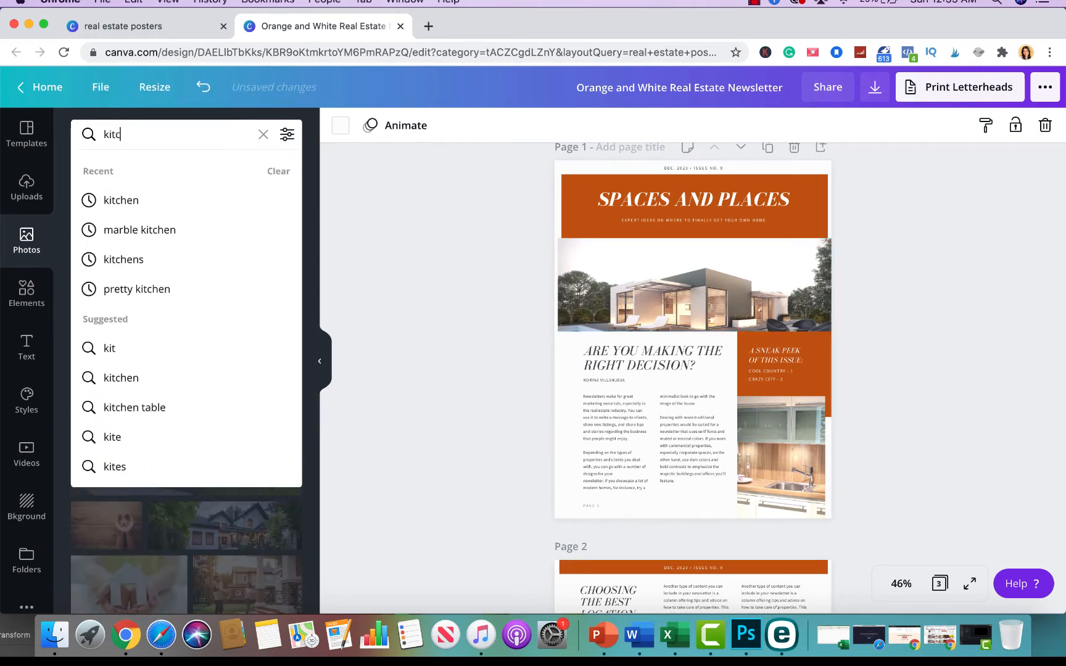
{"action": "type", "text": "hen"}
{"action": "key", "text": "Return"}
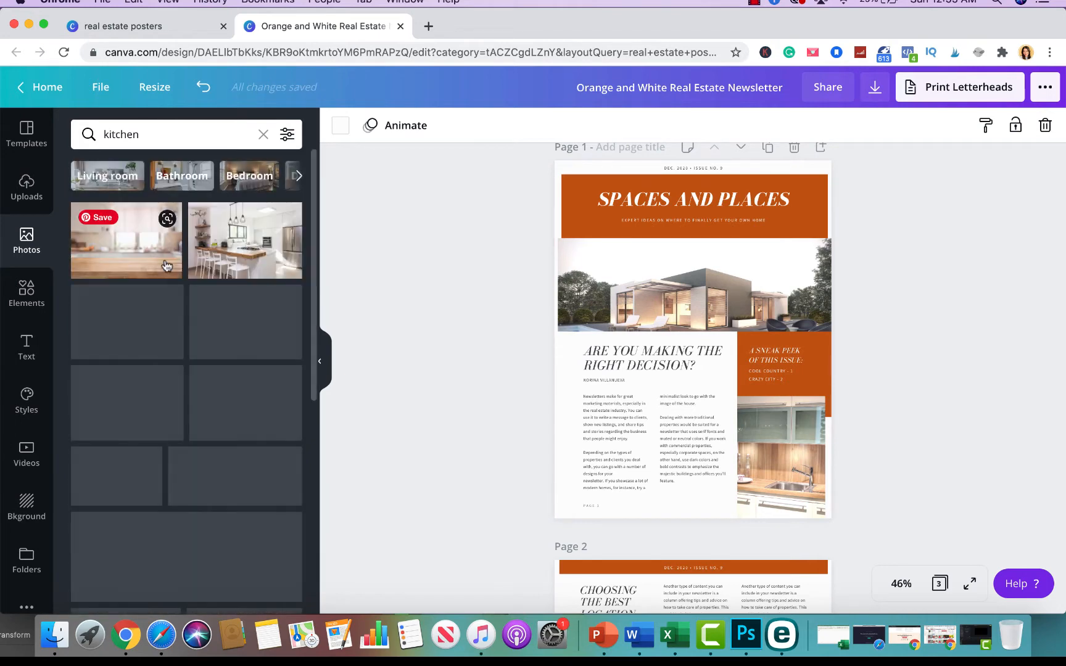
Replace the kitchen photo on page 1 with the bright white kitchen photo showing a marble island and black pendant lamp.
{"action": "scroll", "coordinate": [192, 393], "scroll_direction": "down", "scroll_amount": 2}
{"action": "scroll", "coordinate": [192, 392], "scroll_direction": "down", "scroll_amount": 5}
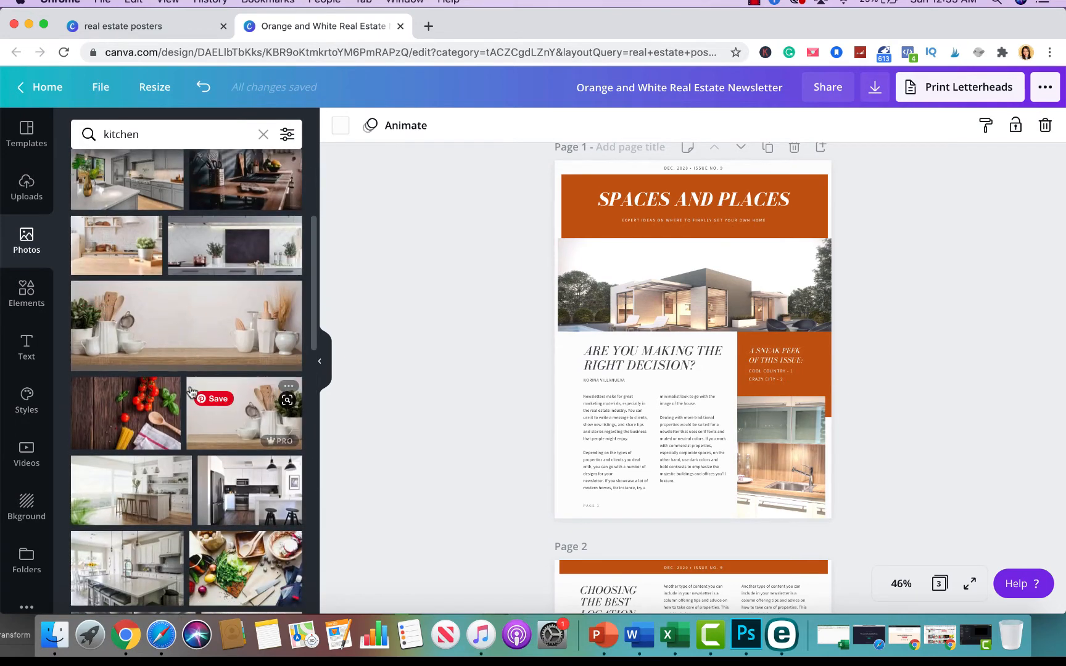
{"action": "scroll", "coordinate": [210, 436], "scroll_direction": "down", "scroll_amount": 5}
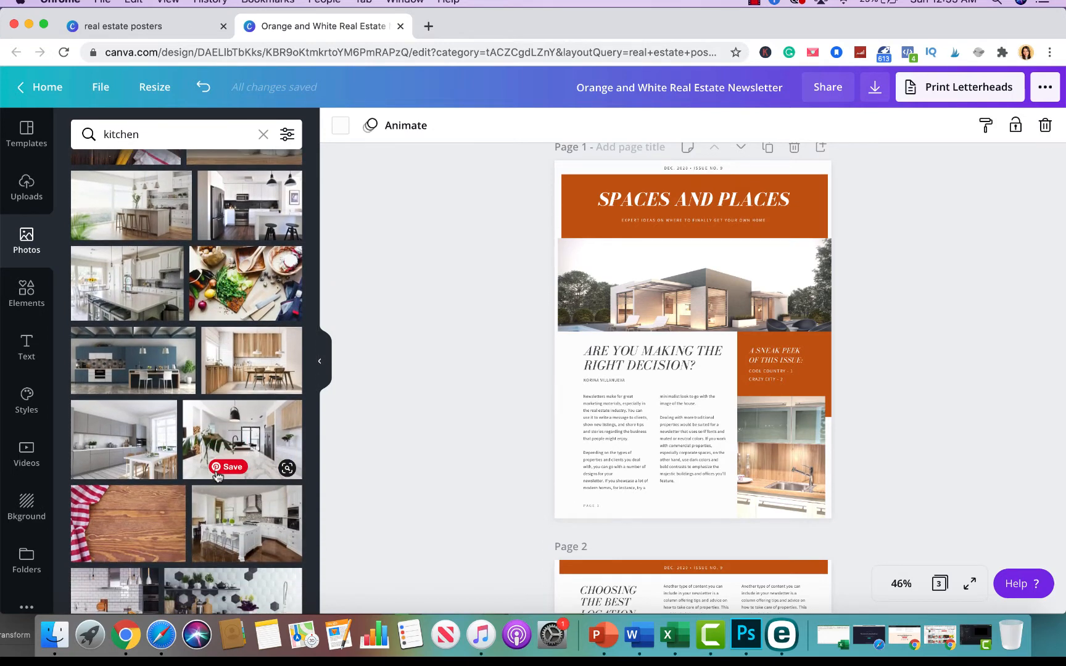
{"action": "left_click_drag", "start_coordinate": [239, 436], "coordinate": [765, 437]}
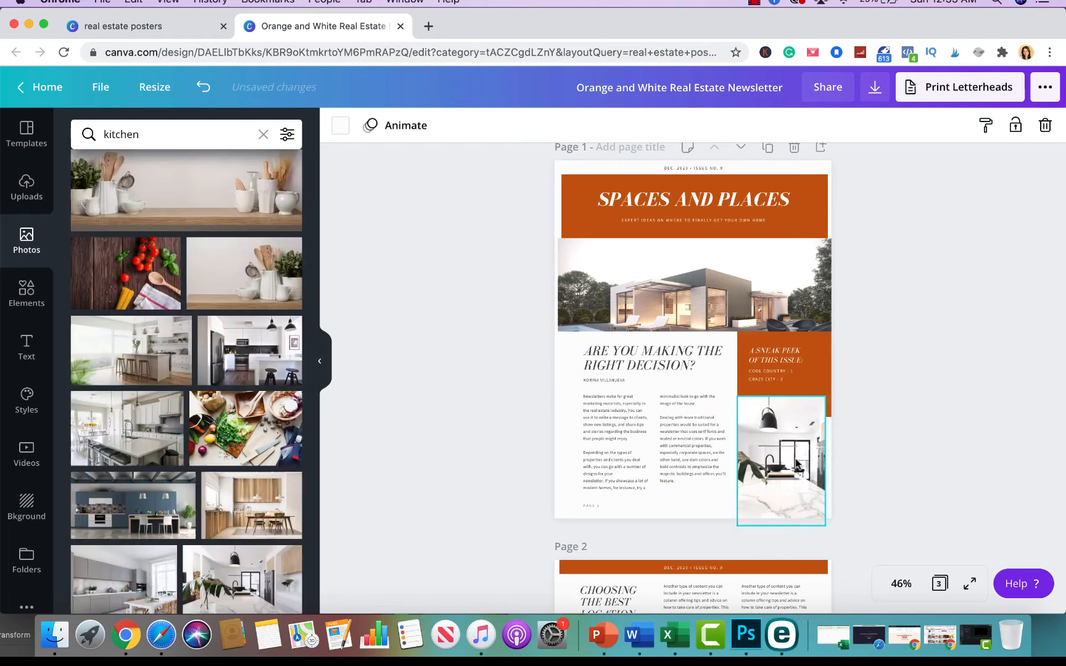
Shift the page 1 house photo upward within its frame to show more of the pool.
{"action": "double_click", "coordinate": [731, 279]}
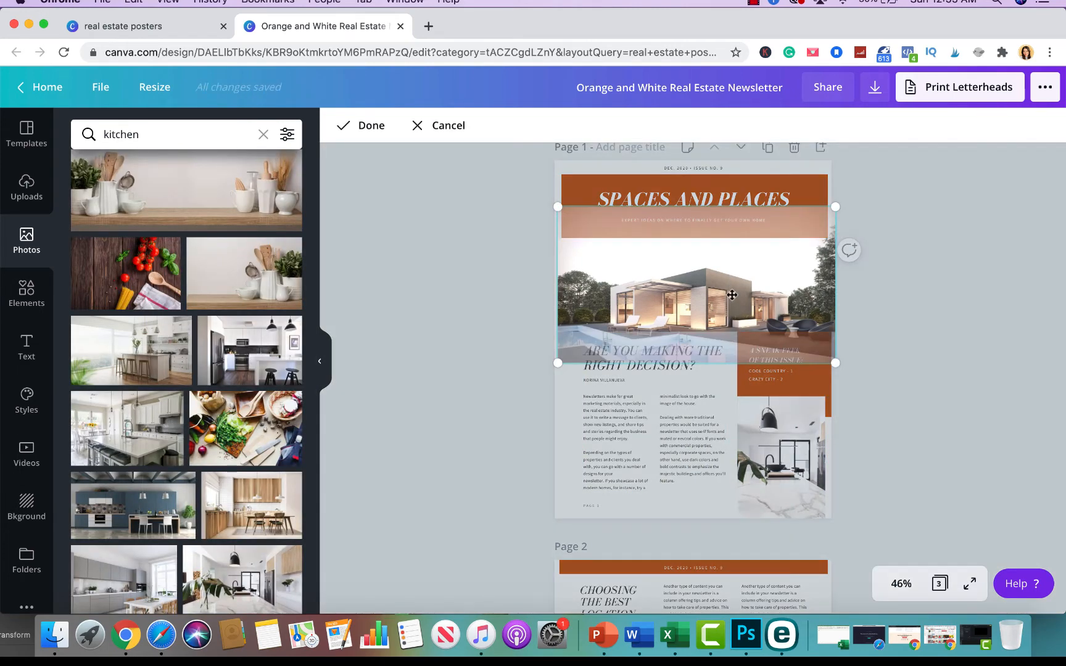
{"action": "left_click_drag", "start_coordinate": [731, 295], "coordinate": [733, 266]}
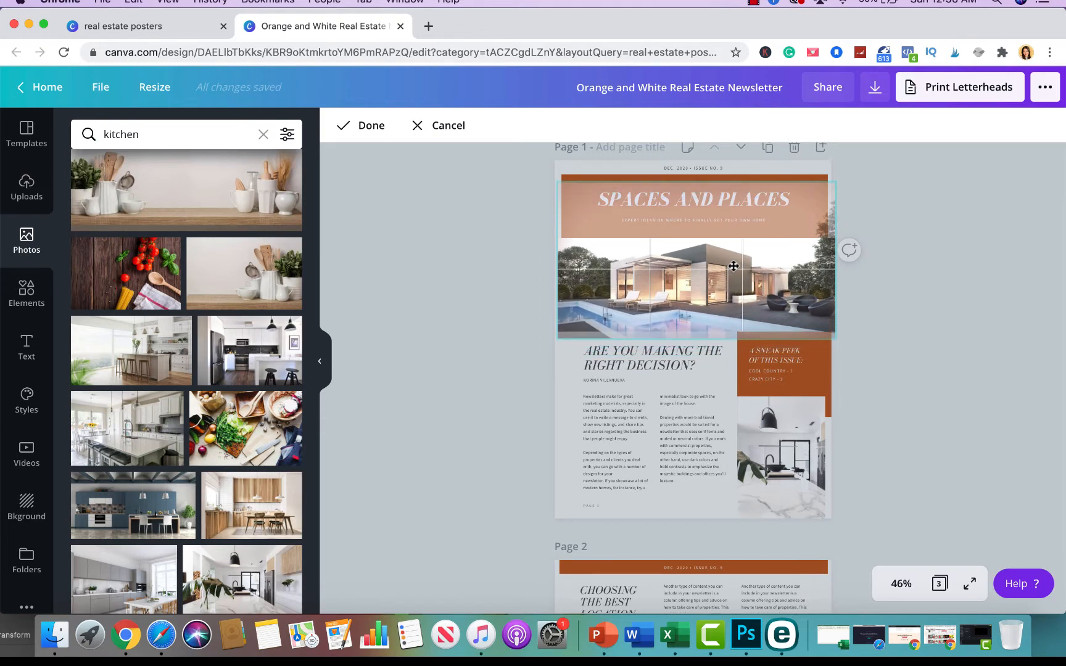
{"action": "left_click", "coordinate": [949, 229]}
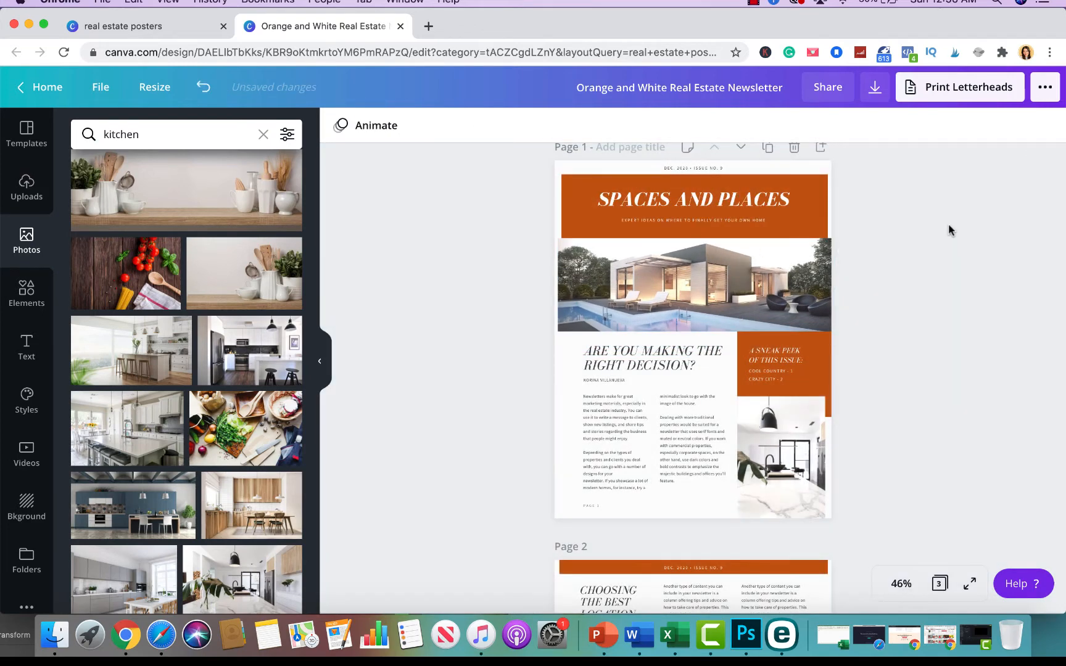
Shift the page 1 kitchen photo sideways within its frame to bring the refrigerator into the crop.
{"action": "left_click", "coordinate": [783, 482]}
{"action": "double_click", "coordinate": [783, 481]}
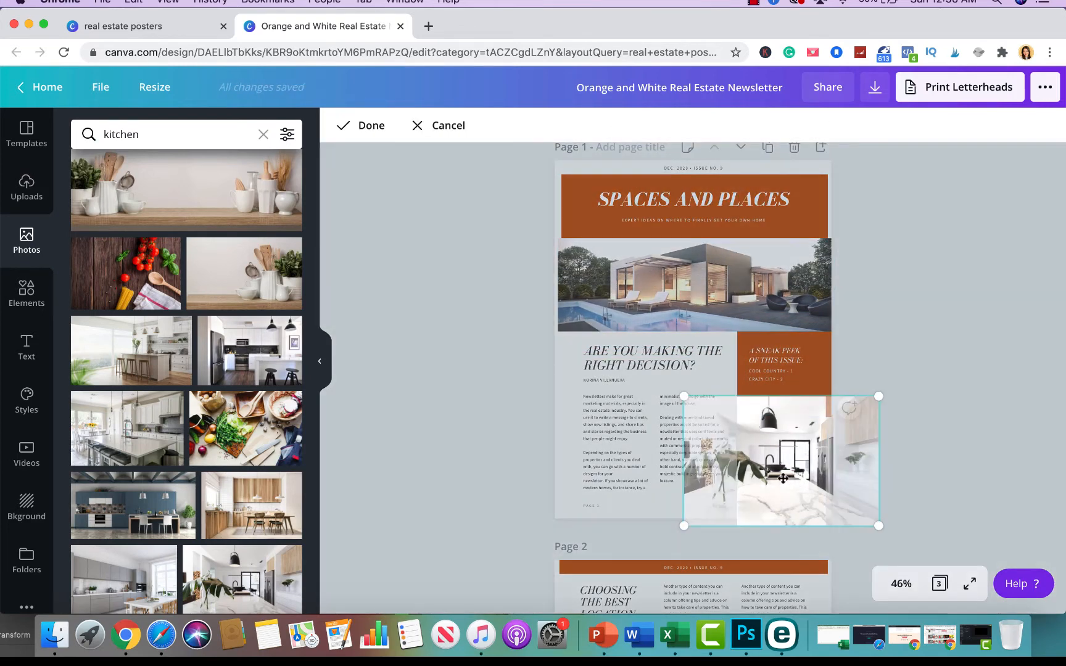
{"action": "mouse_move", "coordinate": [784, 479]}
{"action": "left_mouse_down"}
{"action": "mouse_move", "coordinate": [830, 482]}
{"action": "mouse_move", "coordinate": [742, 494]}
{"action": "mouse_move", "coordinate": [794, 496]}
{"action": "left_mouse_up"}
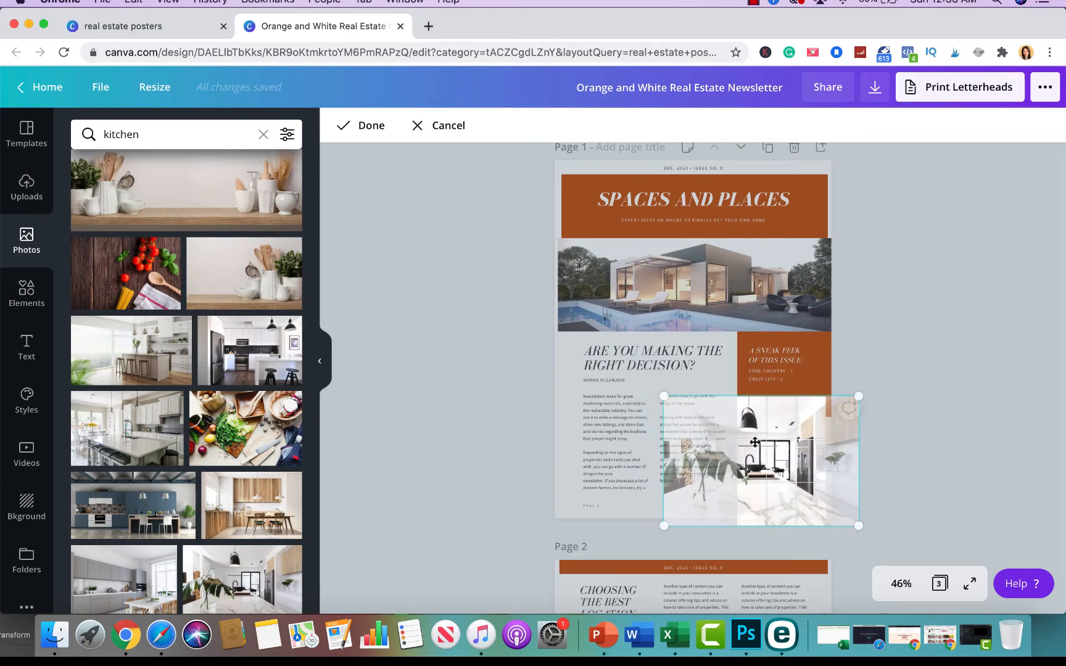
{"action": "left_click", "coordinate": [953, 356]}
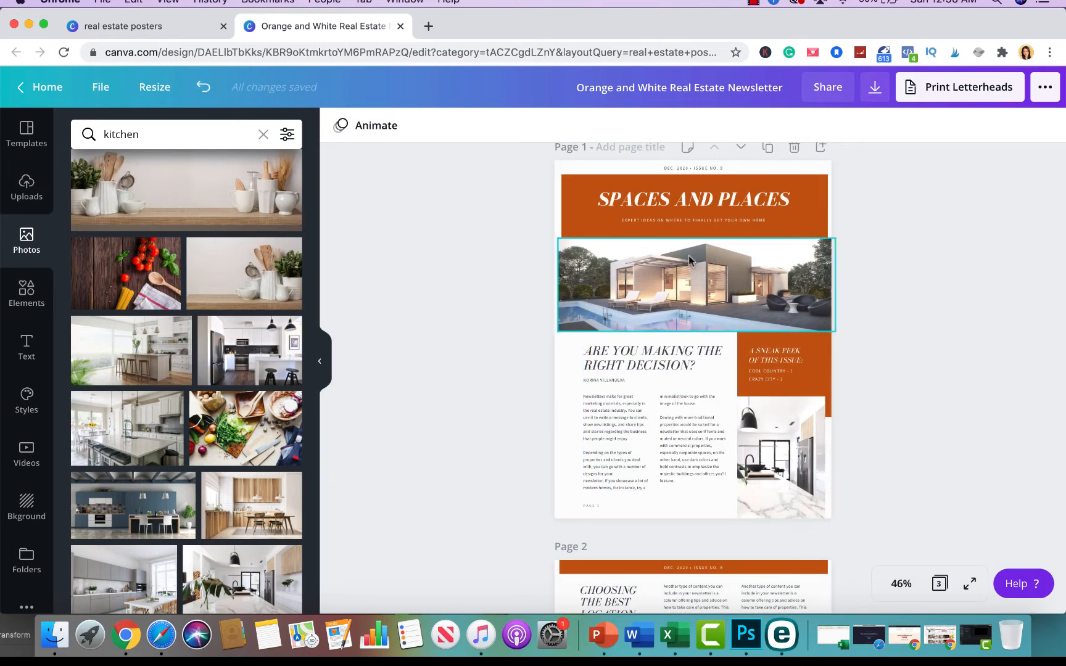
Replace the page 1 title text with "OPEN HOUSE".
{"action": "left_click", "coordinate": [674, 198]}
{"action": "left_click", "coordinate": [673, 197]}
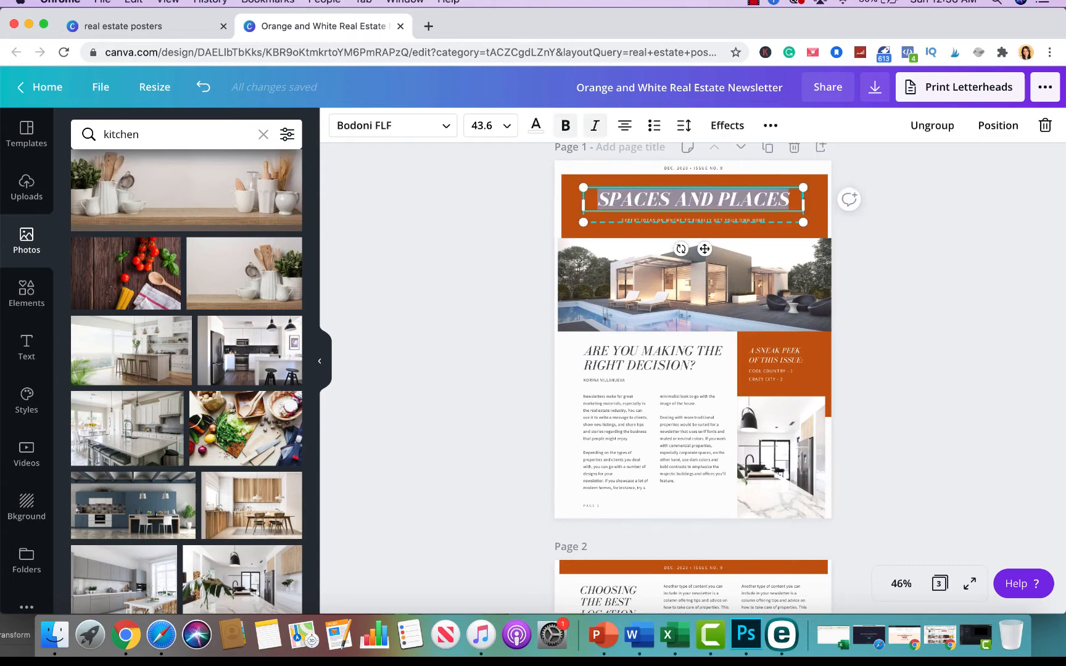
{"action": "type", "text": "OPEN HOUSE"}
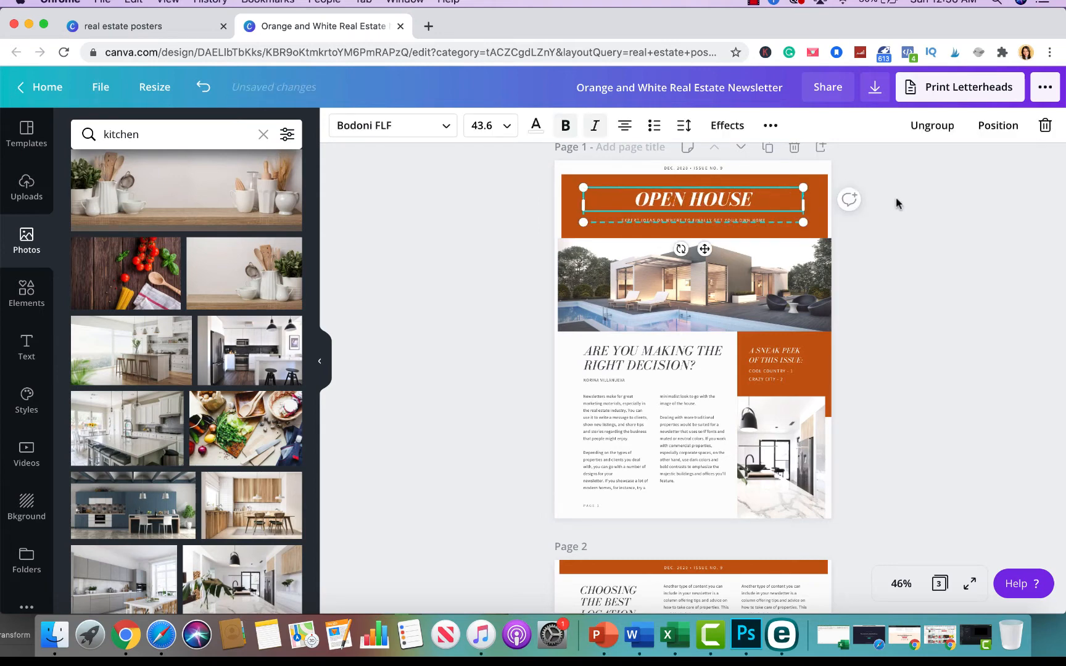
{"action": "left_click", "coordinate": [898, 204]}
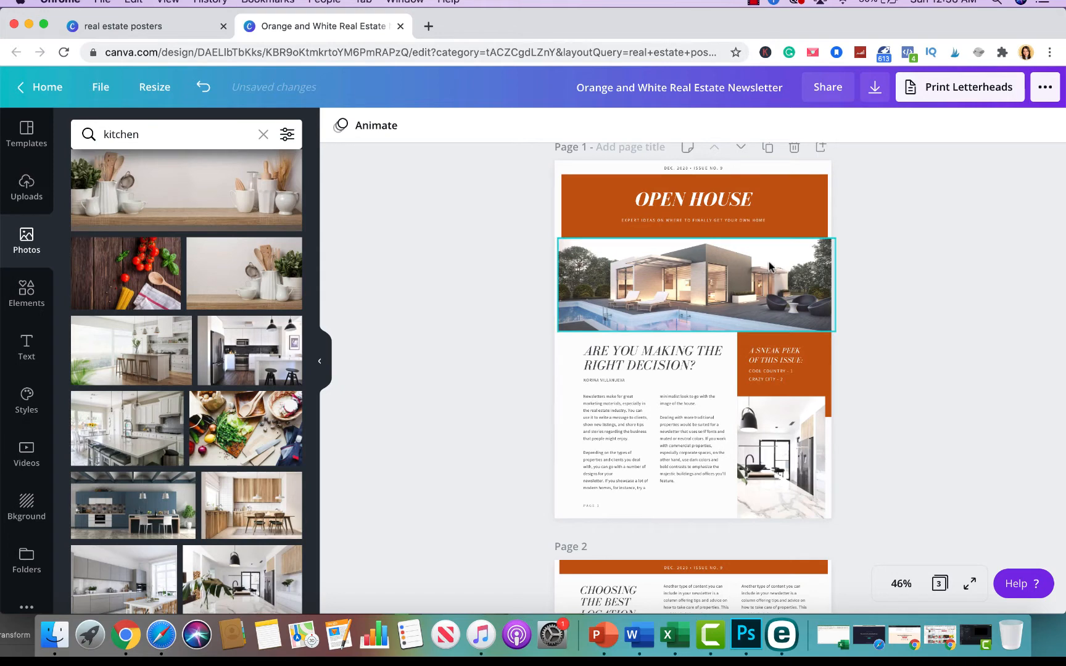
Change the font of the "OPEN HOUSE" title on page 1 to Bebas Neue.
{"action": "key", "text": "super+equal"}
{"action": "key", "text": "super+equal"}
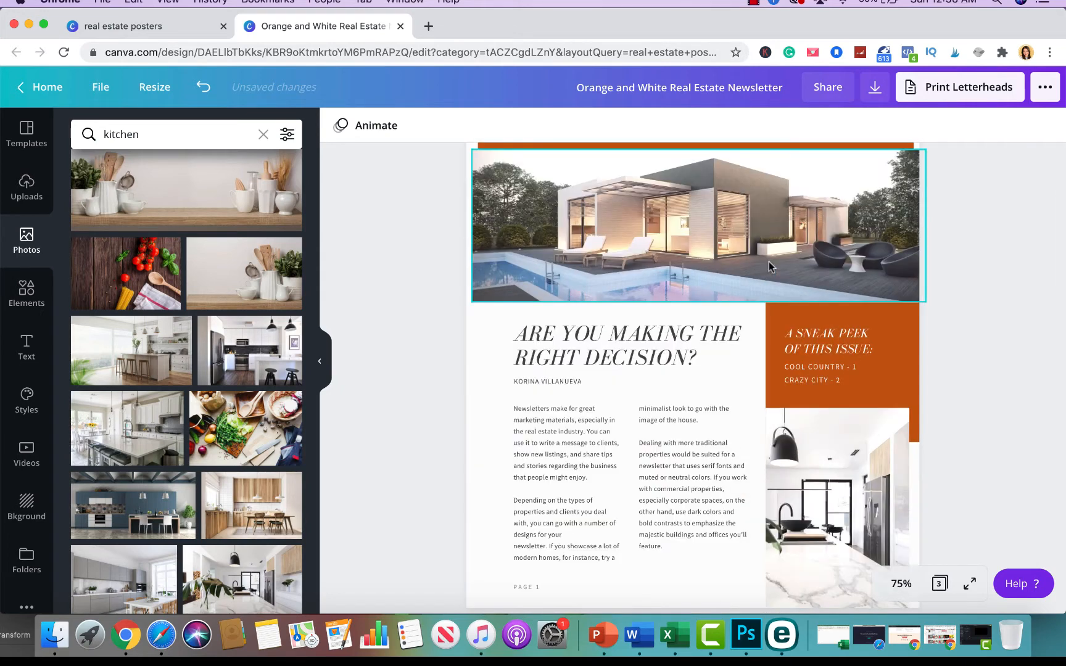
{"action": "scroll", "coordinate": [769, 265], "scroll_direction": "up", "scroll_amount": 1}
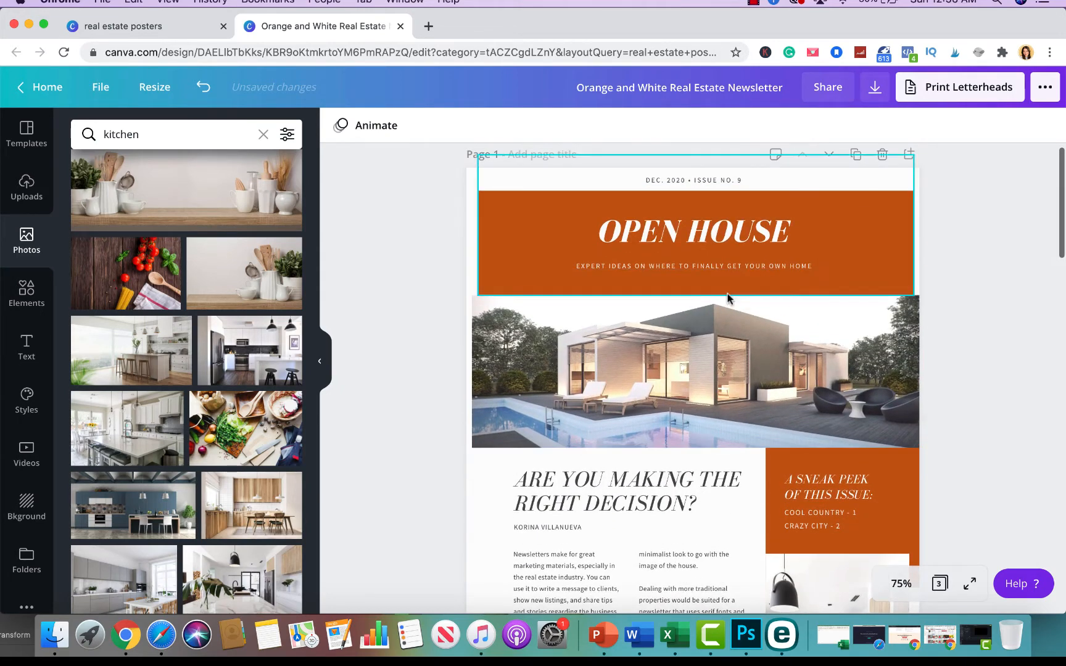
{"action": "left_click", "coordinate": [721, 240]}
{"action": "left_click", "coordinate": [721, 240]}
{"action": "left_click", "coordinate": [451, 125]}
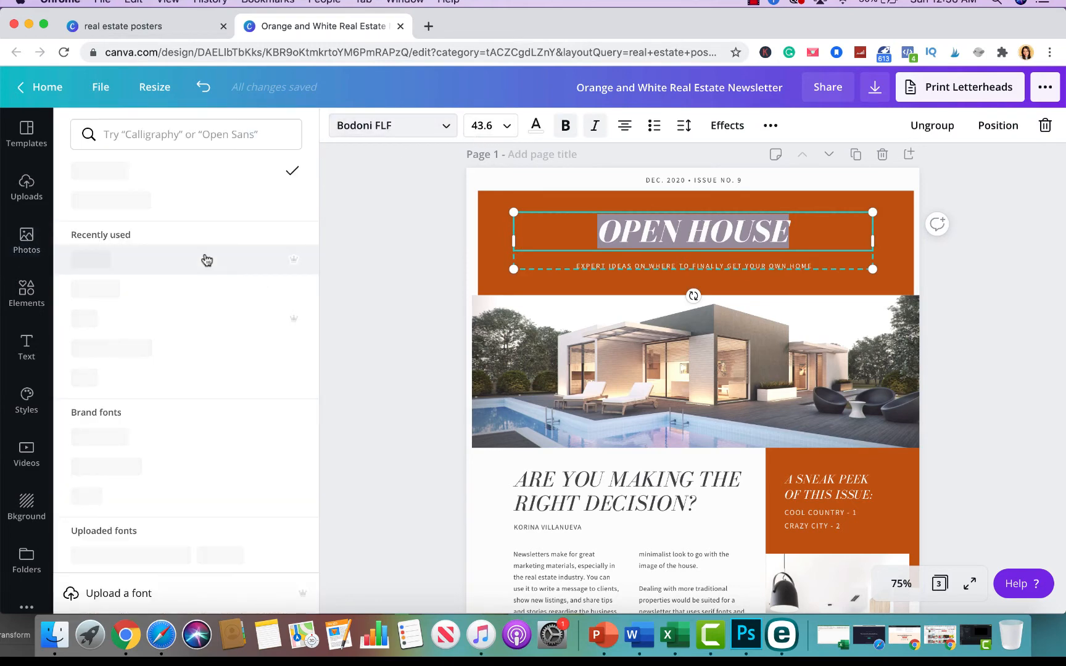
{"action": "scroll", "coordinate": [207, 416], "scroll_direction": "down", "scroll_amount": 5}
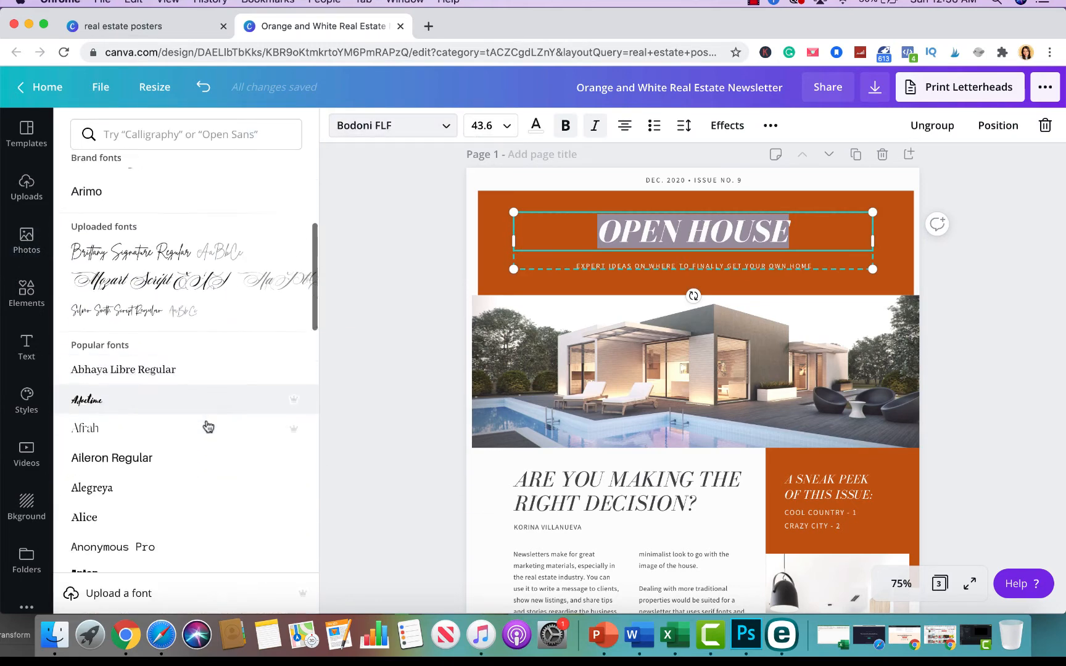
{"action": "scroll", "coordinate": [208, 425], "scroll_direction": "down", "scroll_amount": 6}
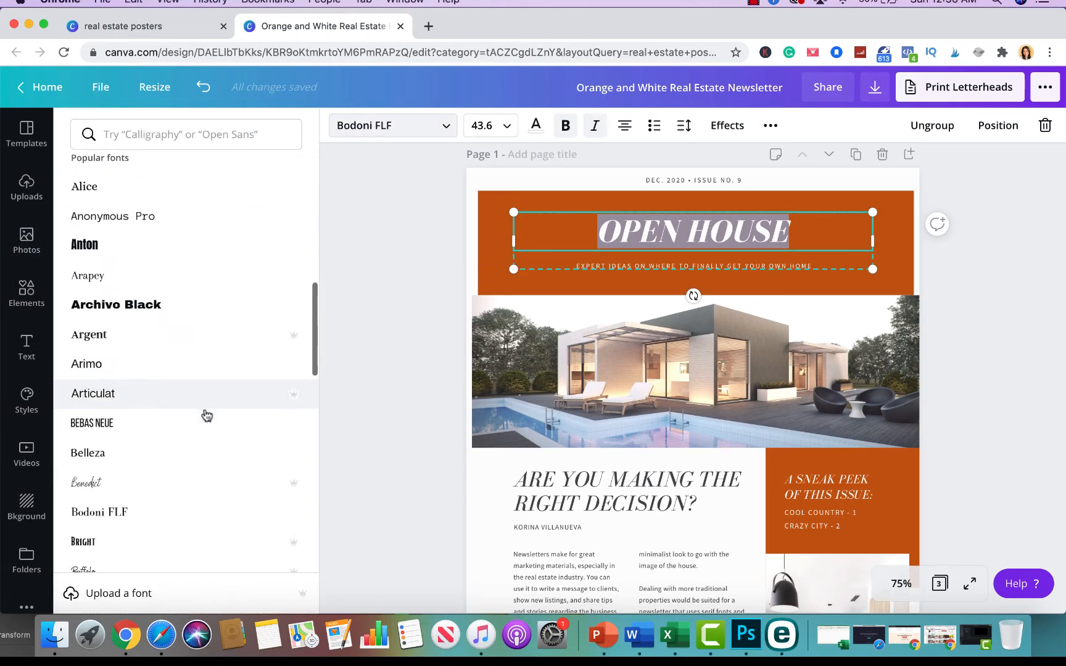
{"action": "left_click", "coordinate": [208, 407]}
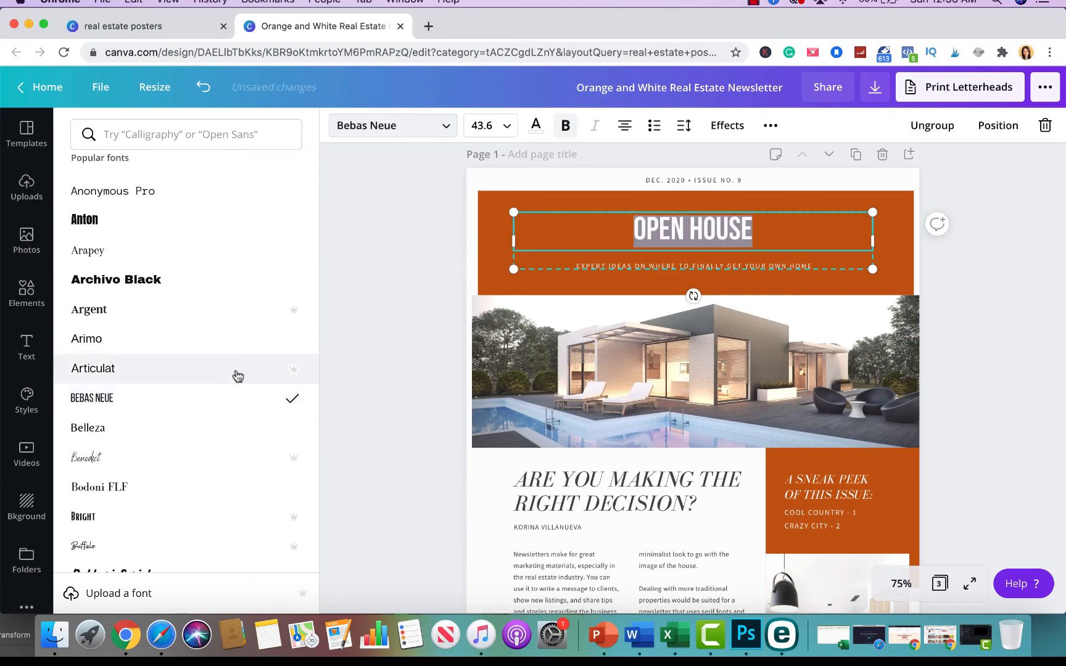
{"action": "left_click", "coordinate": [437, 381]}
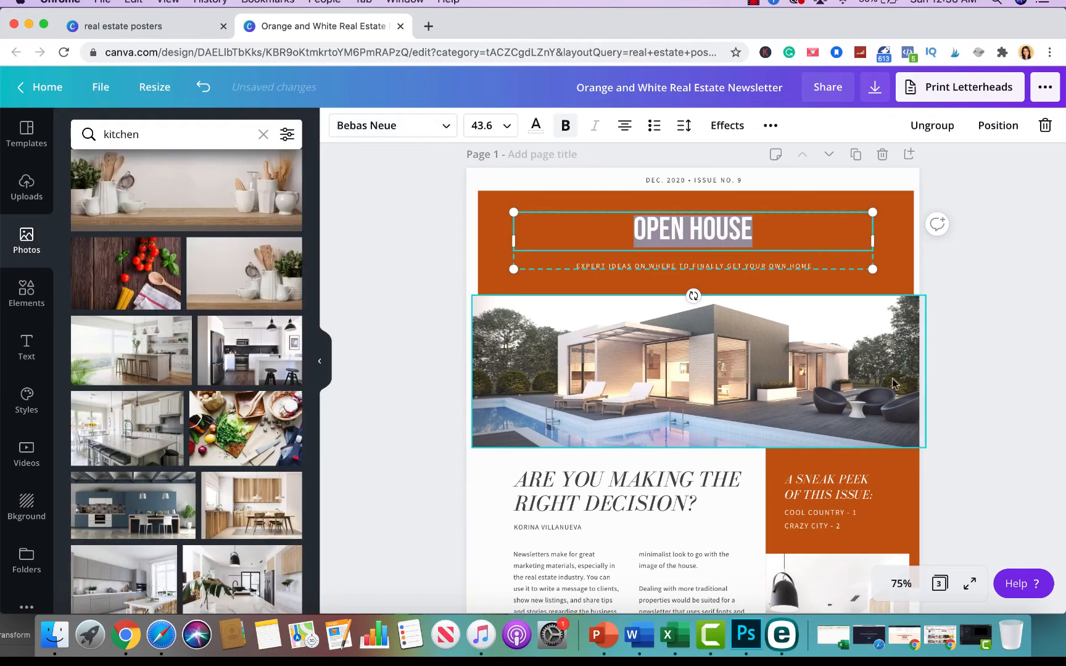
{"action": "left_click", "coordinate": [1021, 308]}
Set the font size of the "OPEN HOUSE" title to 88.
{"action": "left_click", "coordinate": [673, 235]}
{"action": "left_click", "coordinate": [674, 234]}
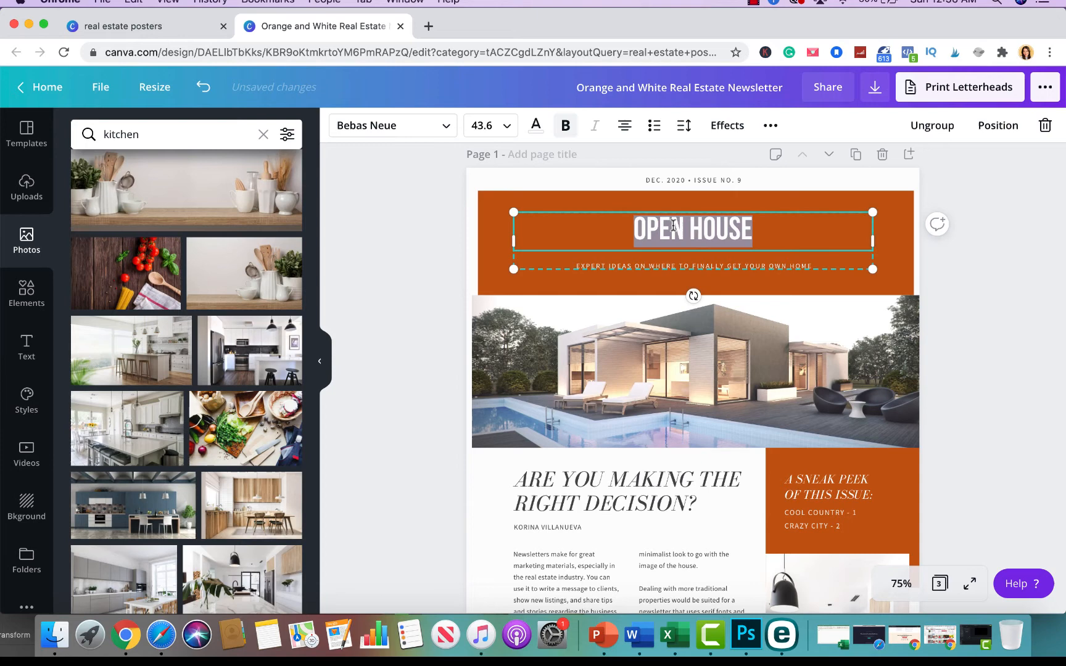
{"action": "left_click", "coordinate": [508, 126]}
{"action": "scroll", "coordinate": [504, 234], "scroll_direction": "down", "scroll_amount": 3}
{"action": "scroll", "coordinate": [500, 402], "scroll_direction": "down", "scroll_amount": 1}
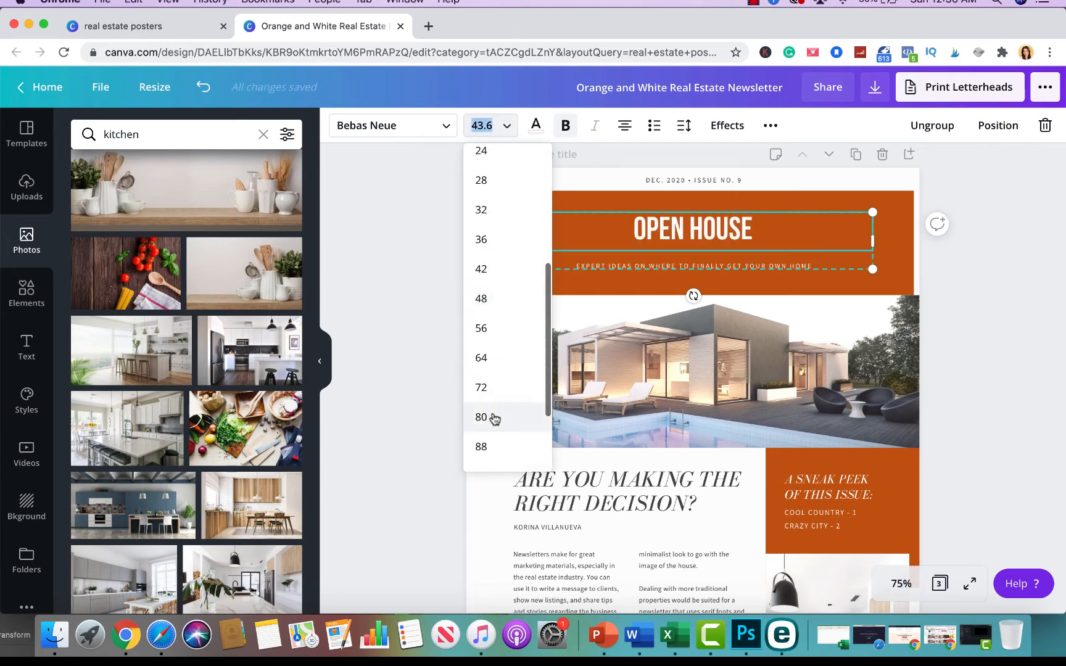
{"action": "left_click", "coordinate": [484, 446]}
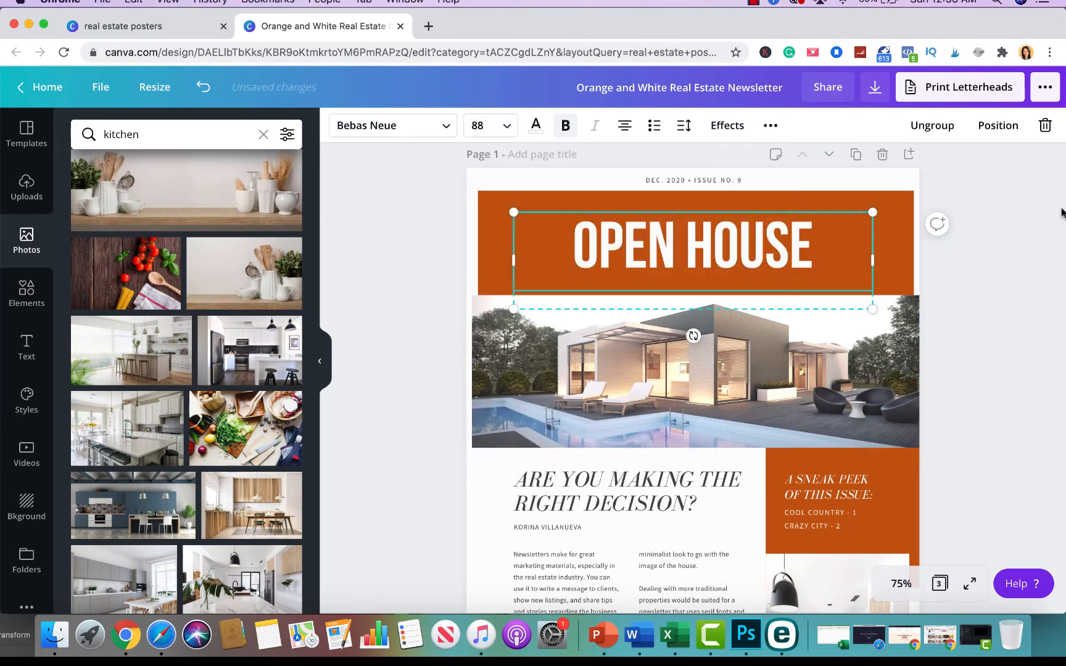
{"action": "left_click", "coordinate": [952, 303]}
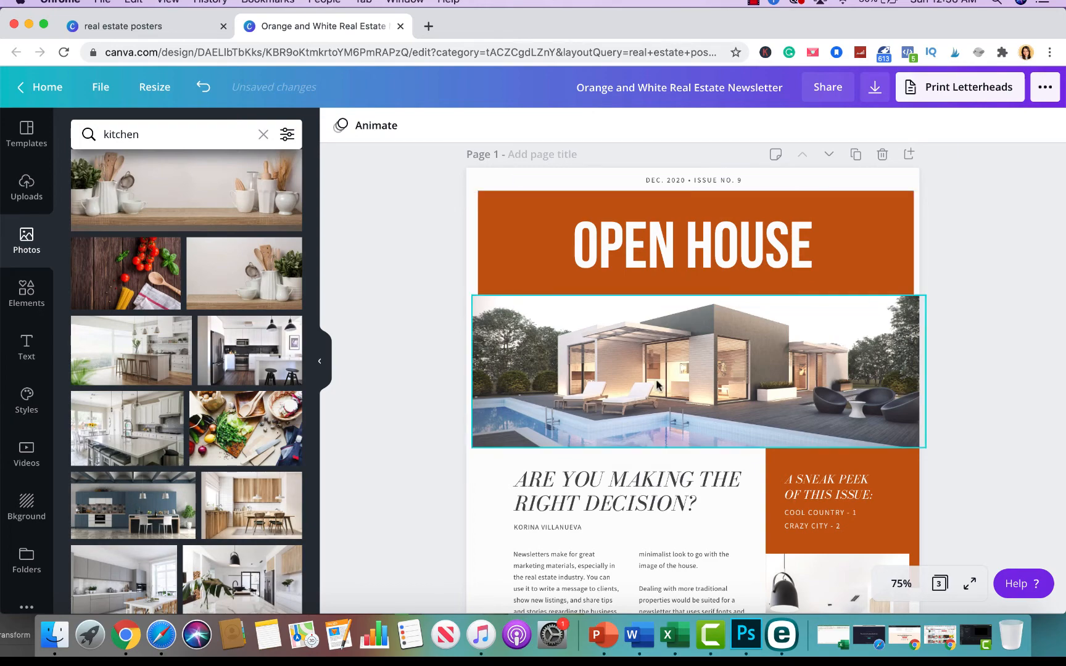
Recolor the banner behind the "OPEN HOUSE" title with the grayish blue from the CL palette.
{"action": "scroll", "coordinate": [573, 382], "scroll_direction": "down", "scroll_amount": 4}
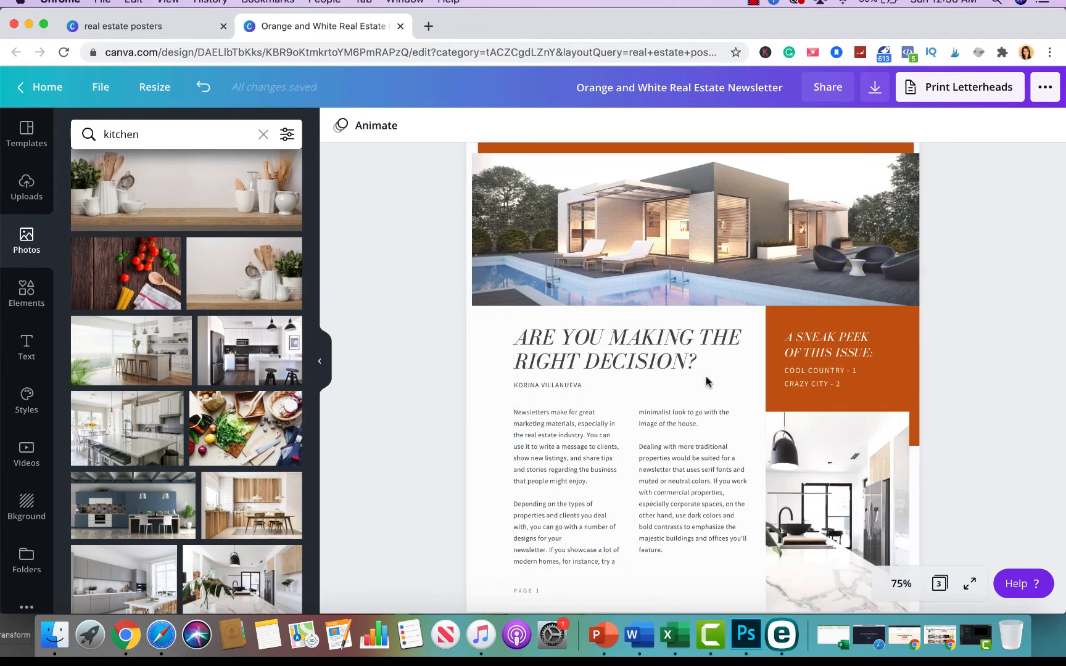
{"action": "scroll", "coordinate": [707, 382], "scroll_direction": "down", "scroll_amount": 5}
{"action": "scroll", "coordinate": [700, 390], "scroll_direction": "down", "scroll_amount": 5}
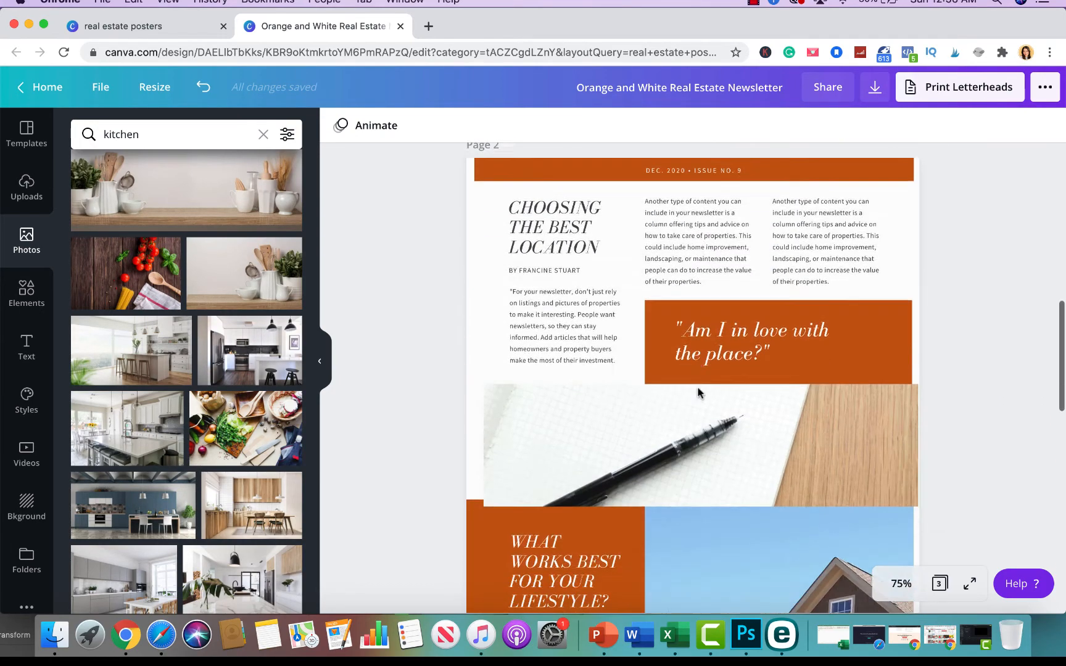
{"action": "scroll", "coordinate": [761, 340], "scroll_direction": "down", "scroll_amount": 5}
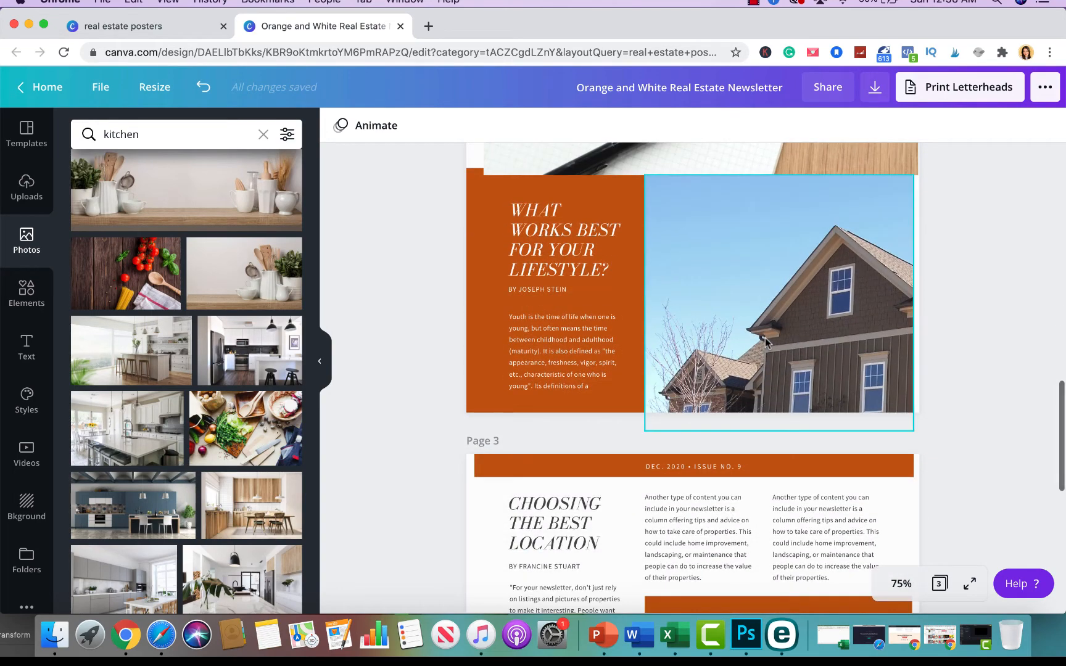
{"action": "scroll", "coordinate": [666, 287], "scroll_direction": "down", "scroll_amount": 10}
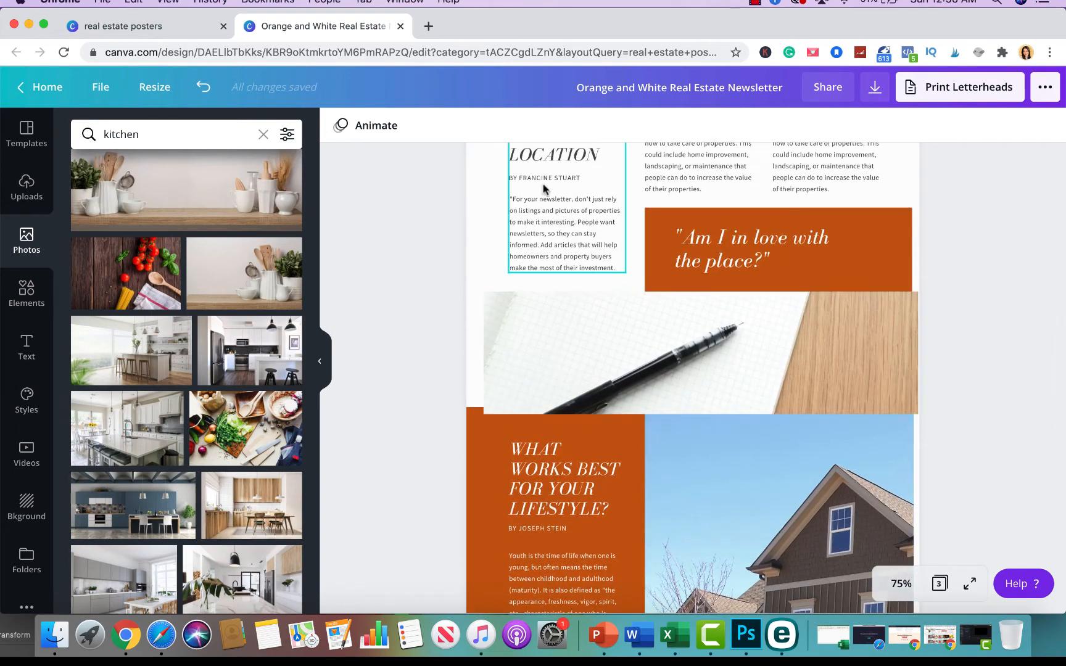
{"action": "scroll", "coordinate": [543, 189], "scroll_direction": "up", "scroll_amount": 20}
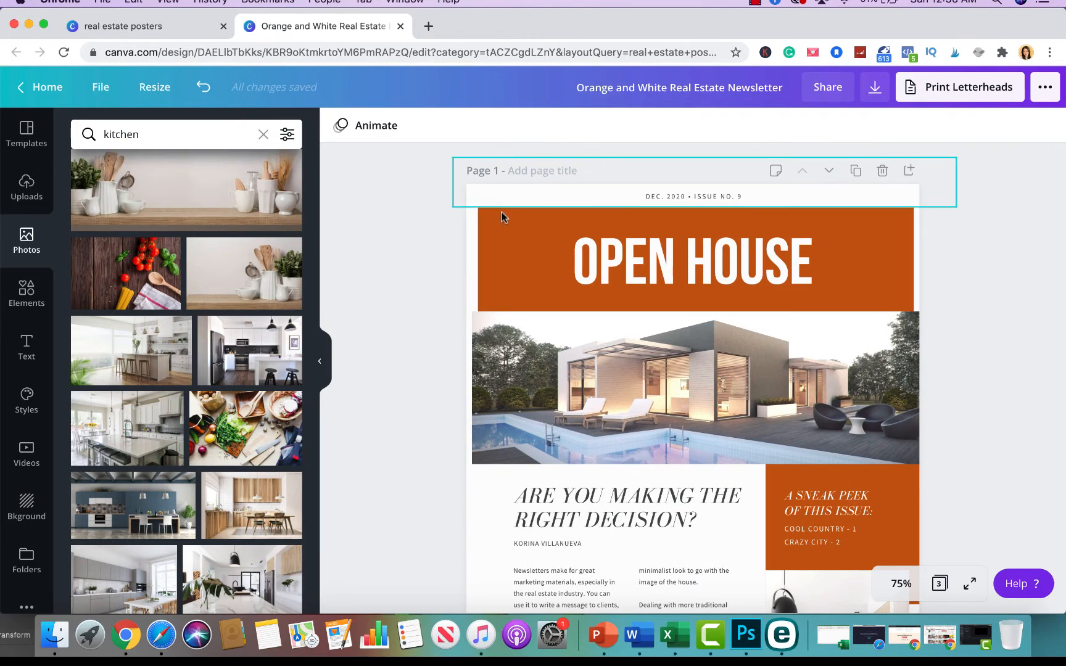
{"action": "left_click", "coordinate": [511, 244]}
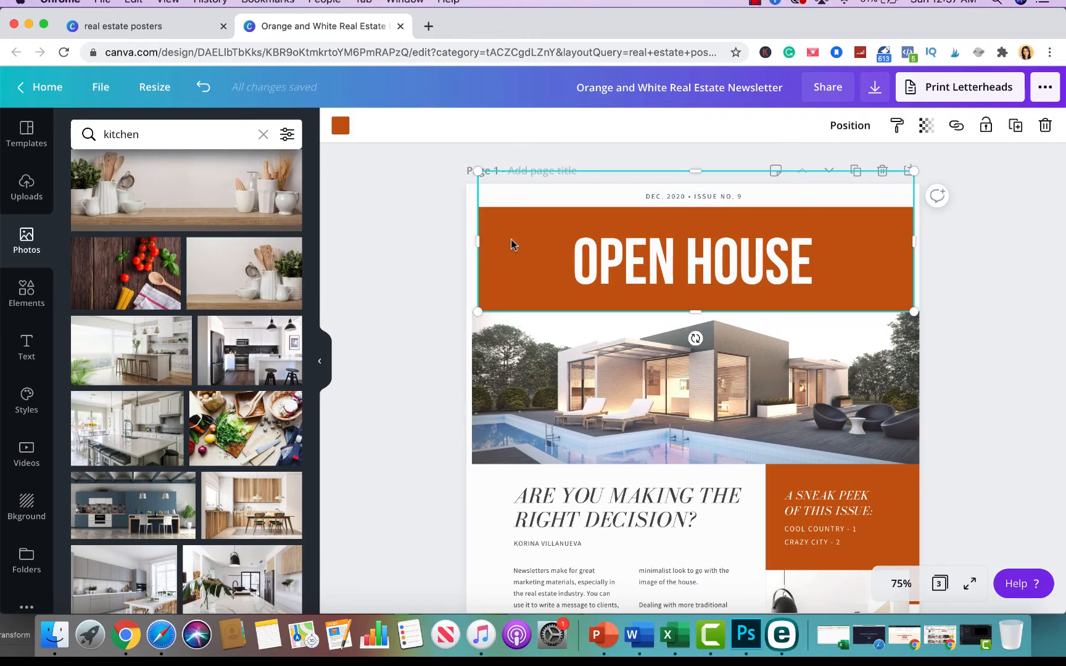
{"action": "left_click", "coordinate": [341, 126]}
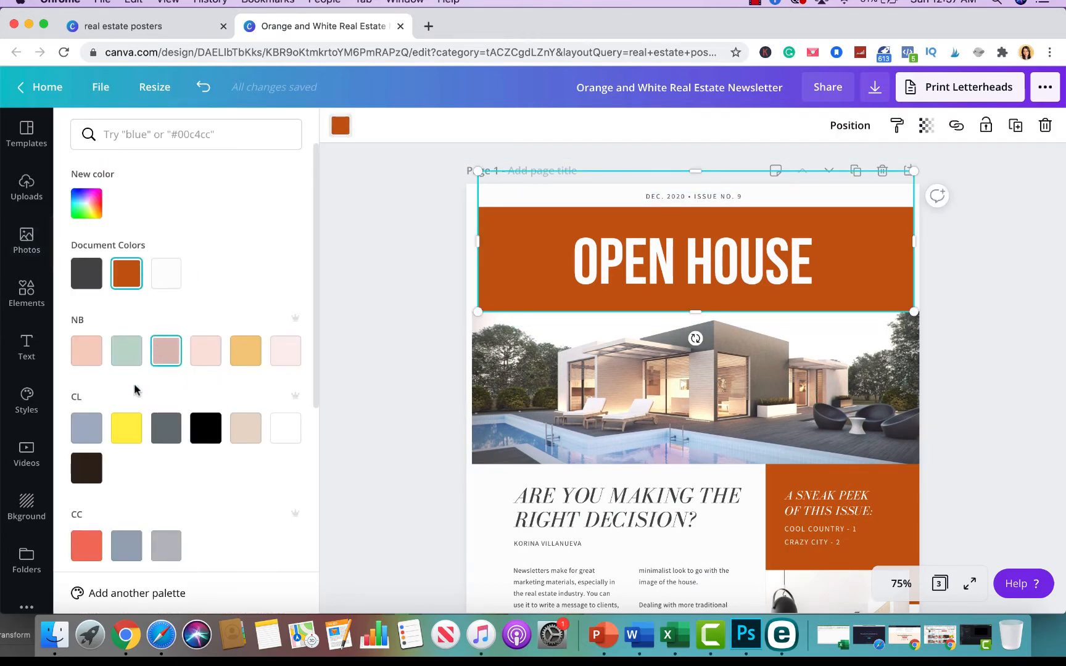
{"action": "left_click", "coordinate": [86, 429]}
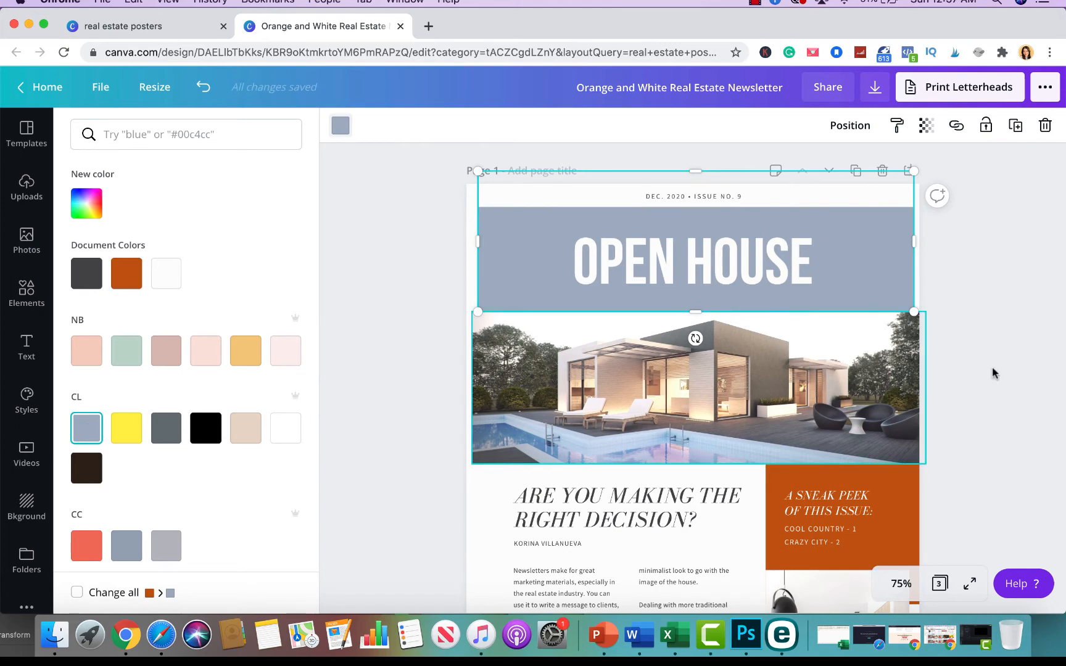
Apply the CL palette's grayish blue to the block behind "A Sneak Peek of This Issue" on page 1.
{"action": "left_click", "coordinate": [898, 505]}
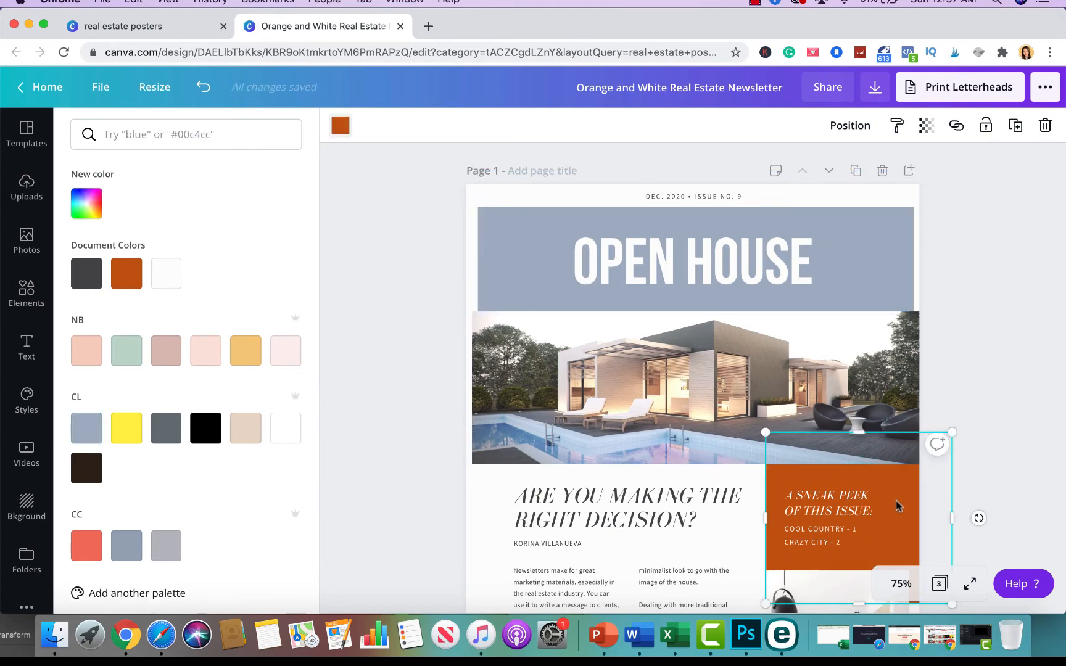
{"action": "left_click", "coordinate": [93, 438]}
{"action": "scroll", "coordinate": [964, 416], "scroll_direction": "down", "scroll_amount": 6}
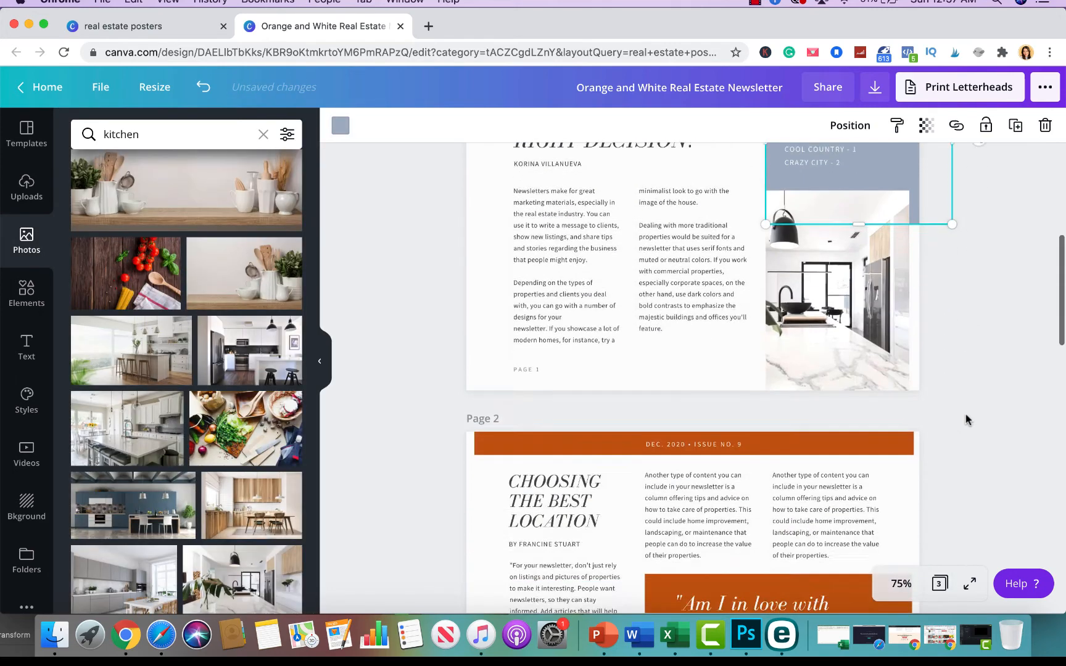
Download only page 1 of the newsletter as a PDF Print file, without crop marks and bleed.
{"action": "scroll", "coordinate": [964, 417], "scroll_direction": "up", "scroll_amount": 5}
{"action": "left_click", "coordinate": [966, 426]}
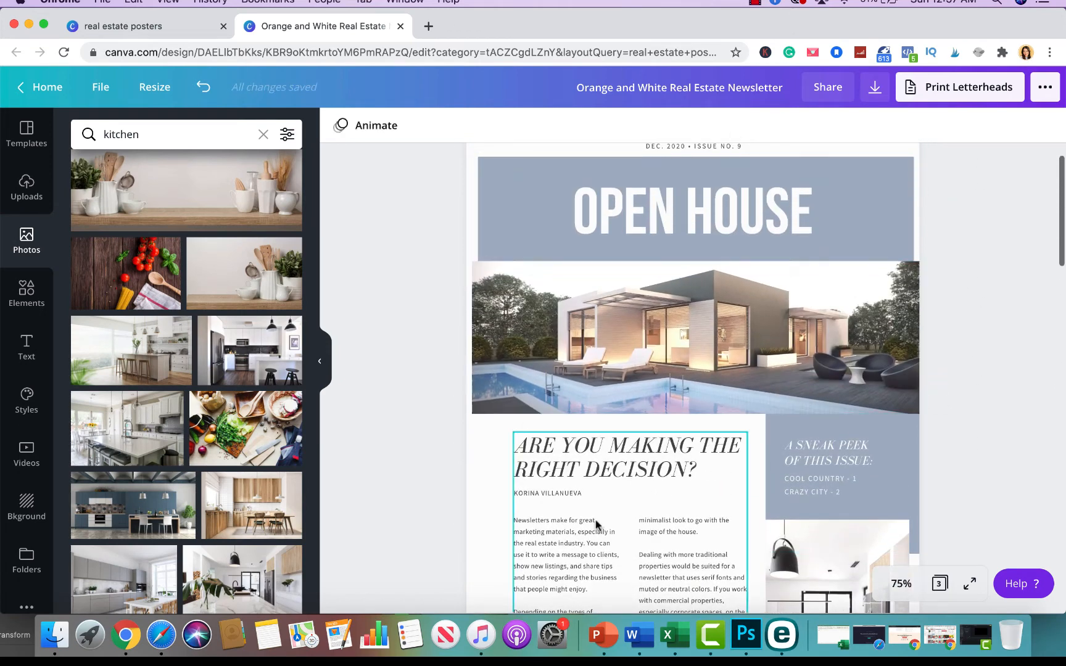
{"action": "scroll", "coordinate": [693, 470], "scroll_direction": "up", "scroll_amount": 2}
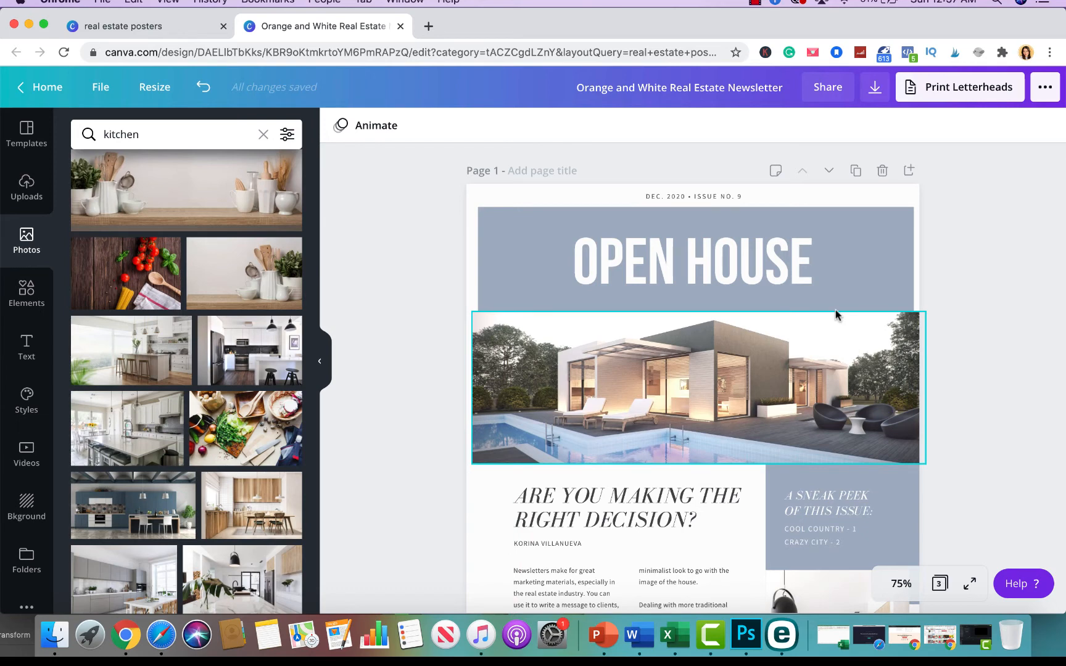
{"action": "left_click", "coordinate": [875, 87]}
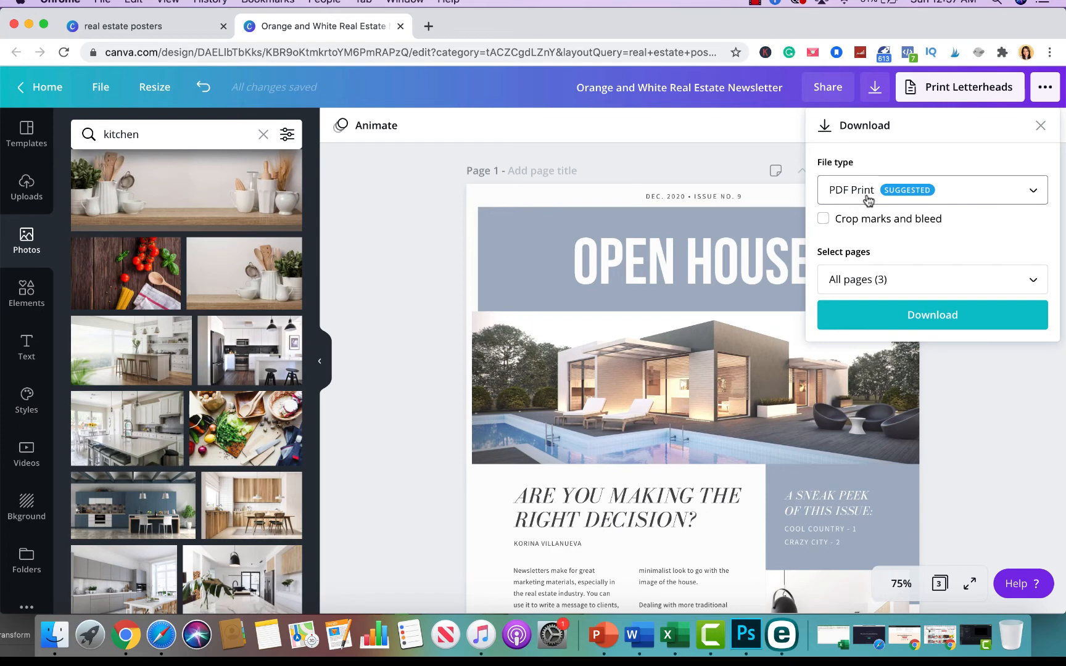
{"action": "left_click", "coordinate": [904, 280]}
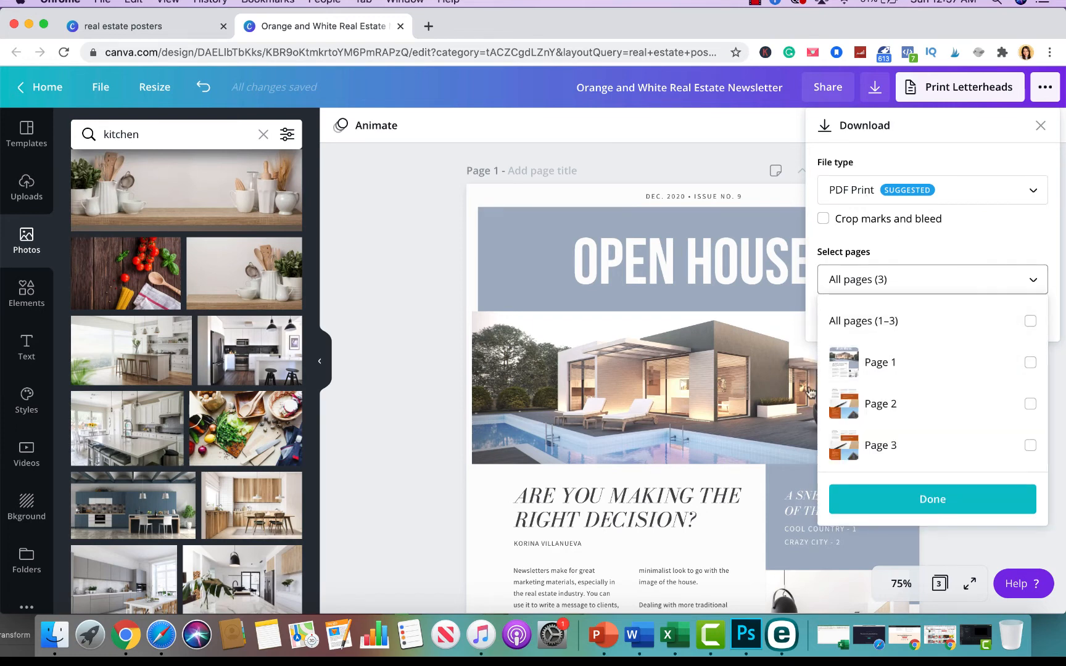
{"action": "left_click", "coordinate": [1031, 364]}
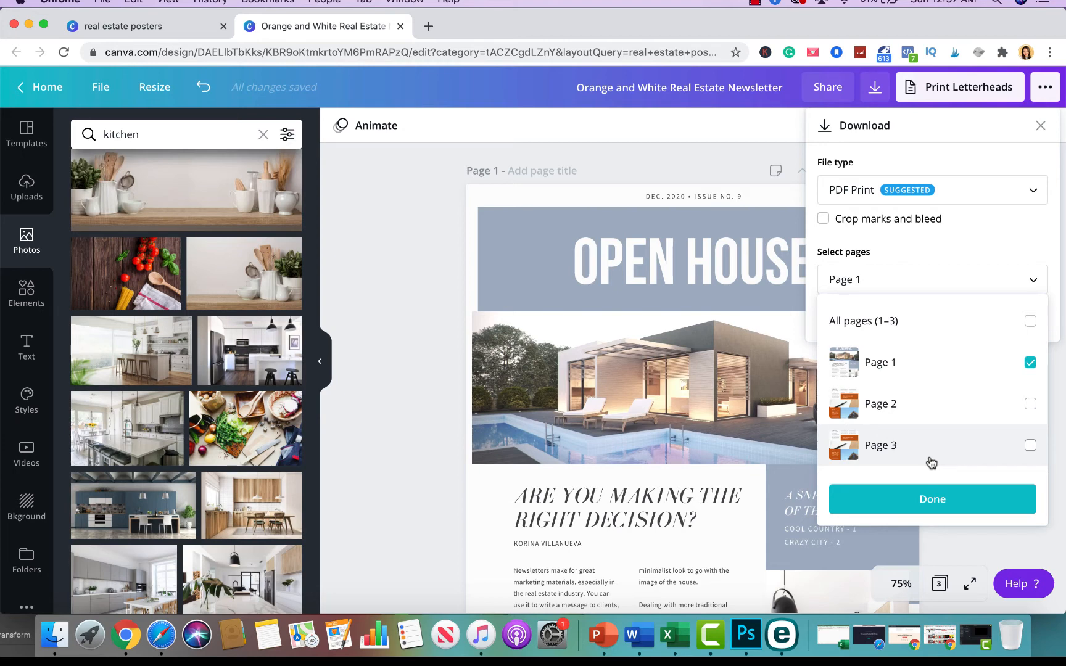
{"action": "left_click", "coordinate": [930, 505]}
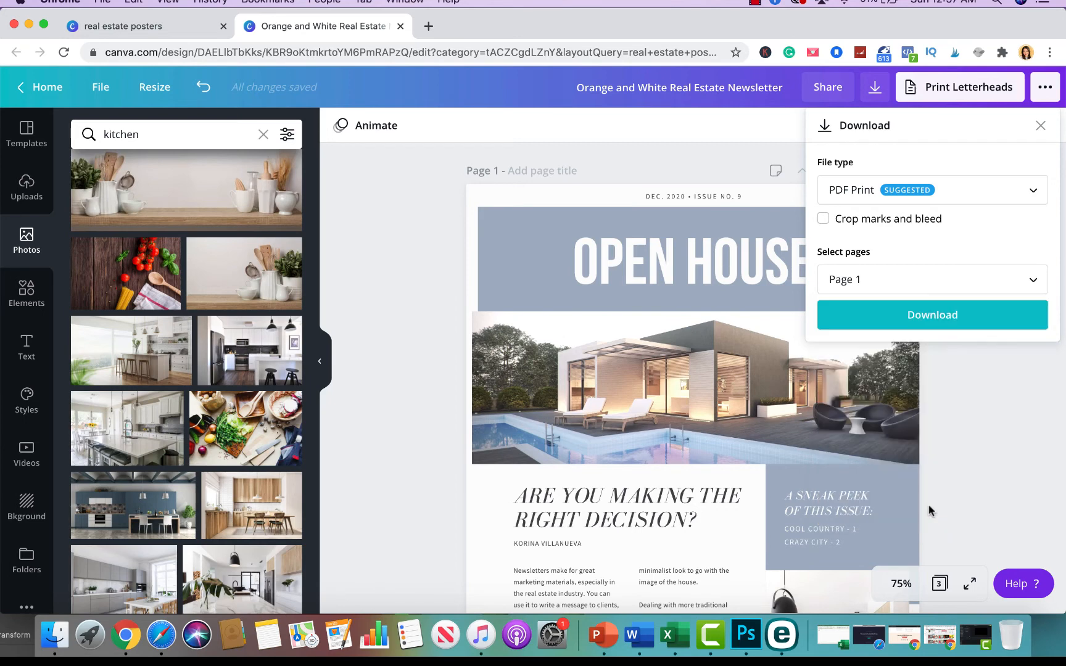
{"action": "left_click", "coordinate": [932, 316]}
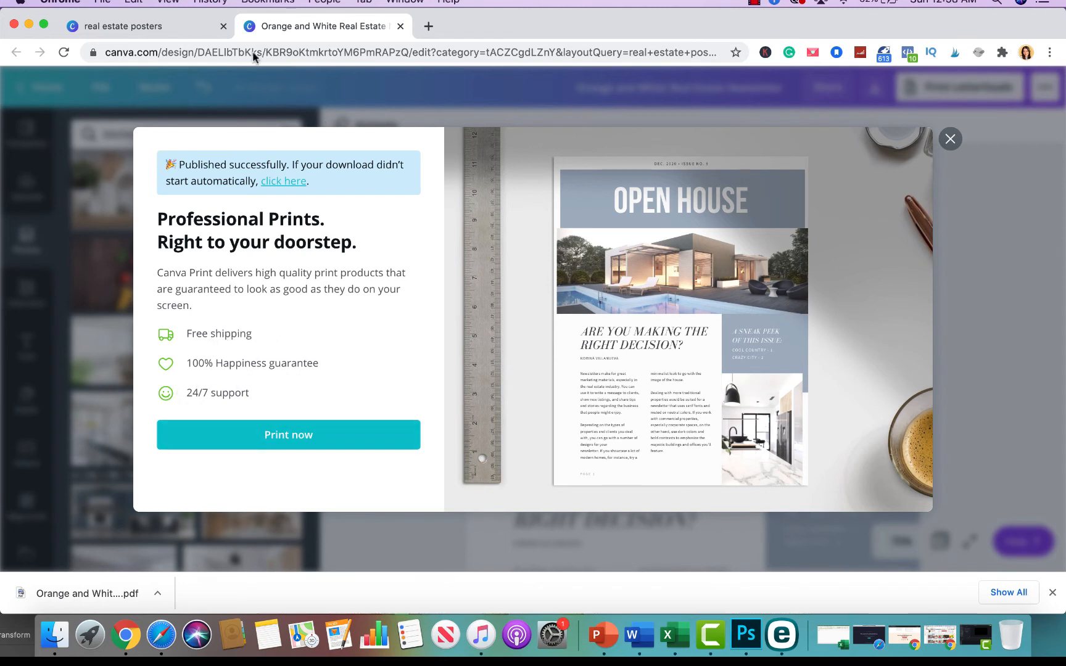
Open the downloaded newsletter PDF, review its full page, and return to the Canva design.
{"action": "left_click", "coordinate": [65, 595]}
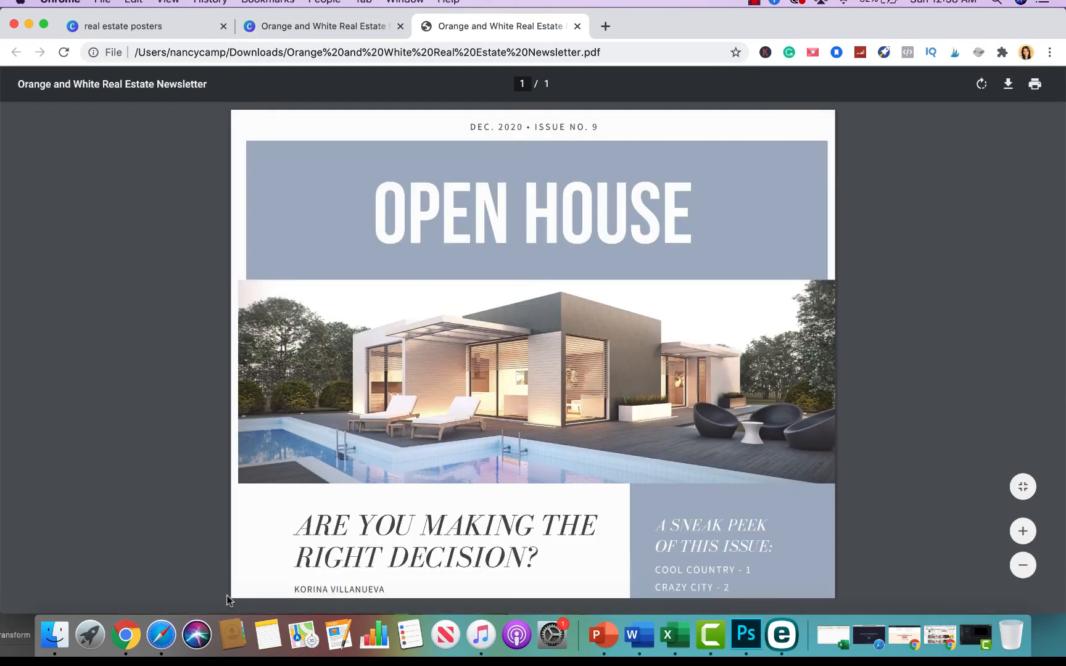
{"action": "scroll", "coordinate": [248, 561], "scroll_direction": "down", "scroll_amount": 5}
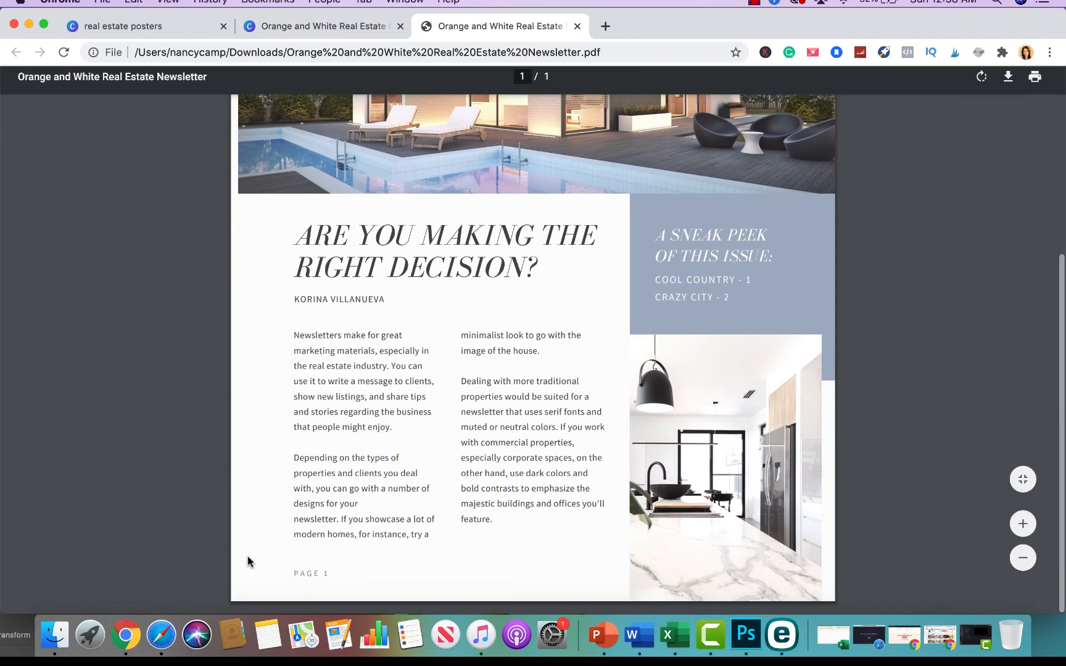
{"action": "scroll", "coordinate": [247, 562], "scroll_direction": "up", "scroll_amount": 5}
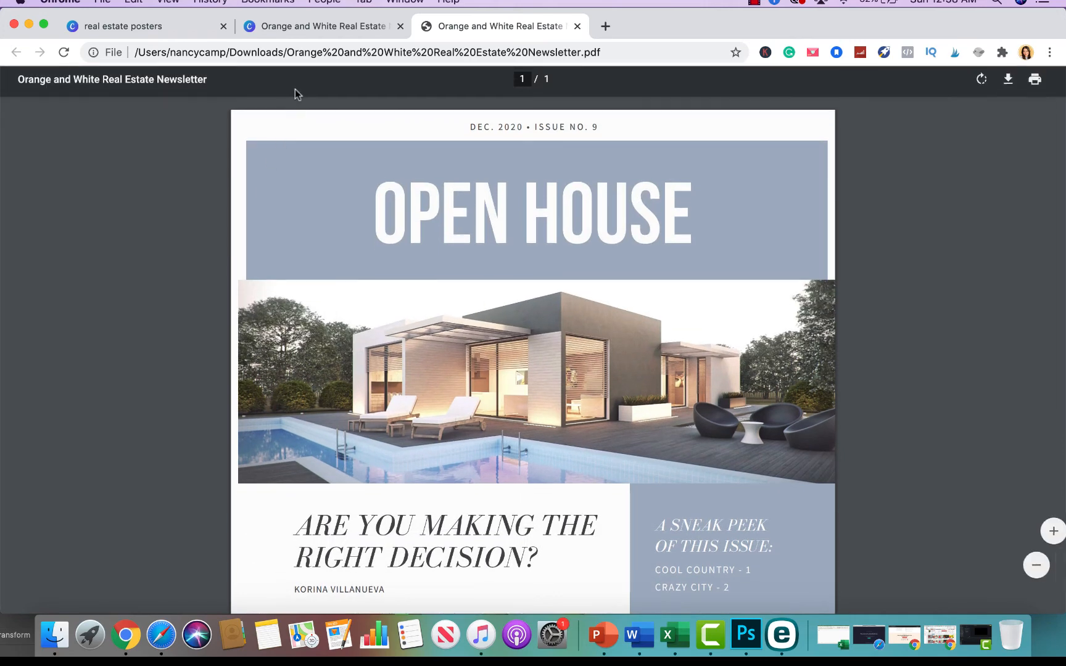
{"action": "left_click", "coordinate": [310, 28]}
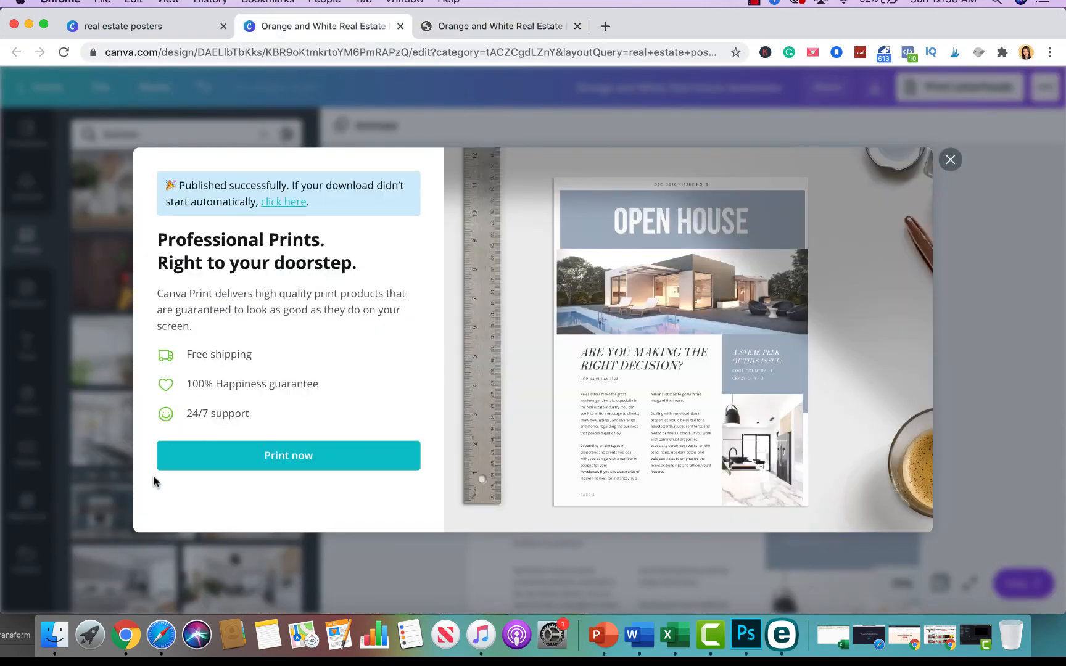